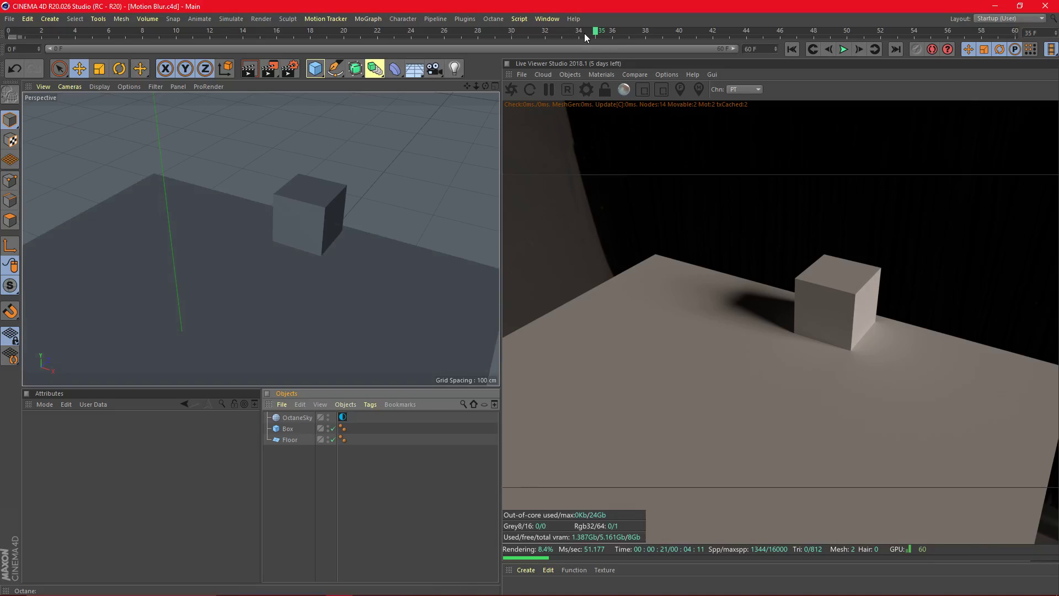
Preview the box's animation from frame 0 and check the texture of the OctaneSky's environment tag
{"action": "left_click_drag", "start_coordinate": [587, 33], "coordinate": [8, 30]}
{"action": "left_click_drag", "start_coordinate": [485, 86], "coordinate": [489, 86]}
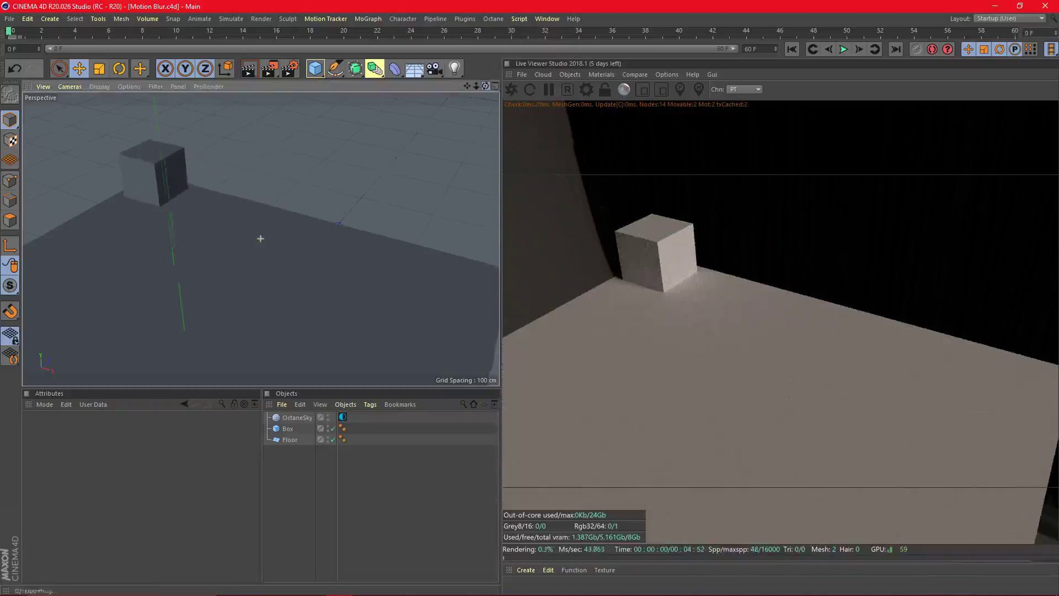
{"action": "left_click", "coordinate": [844, 49]}
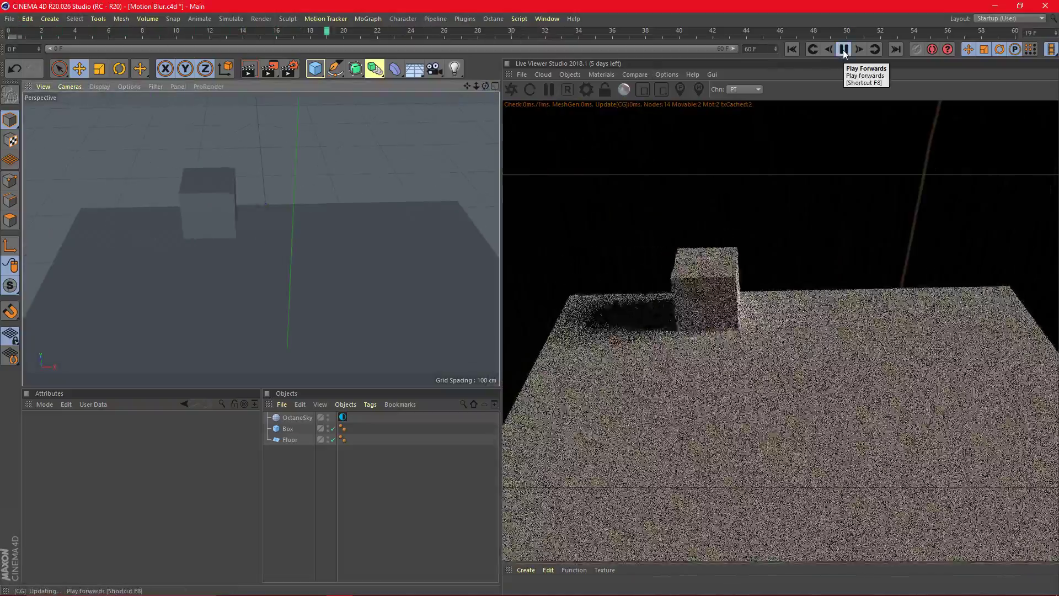
{"action": "left_click", "coordinate": [844, 49]}
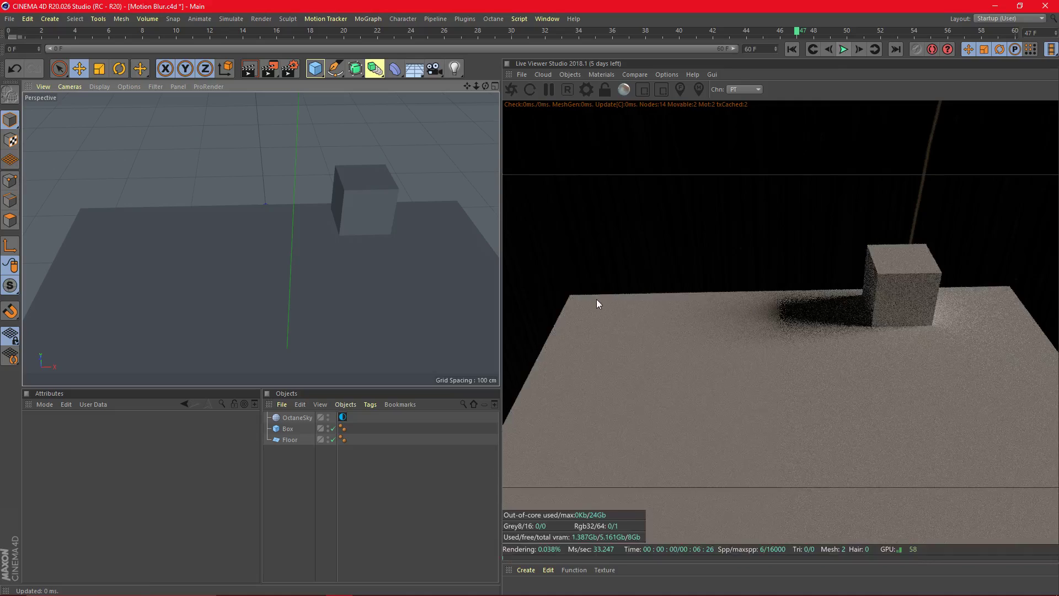
{"action": "left_click", "coordinate": [342, 417]}
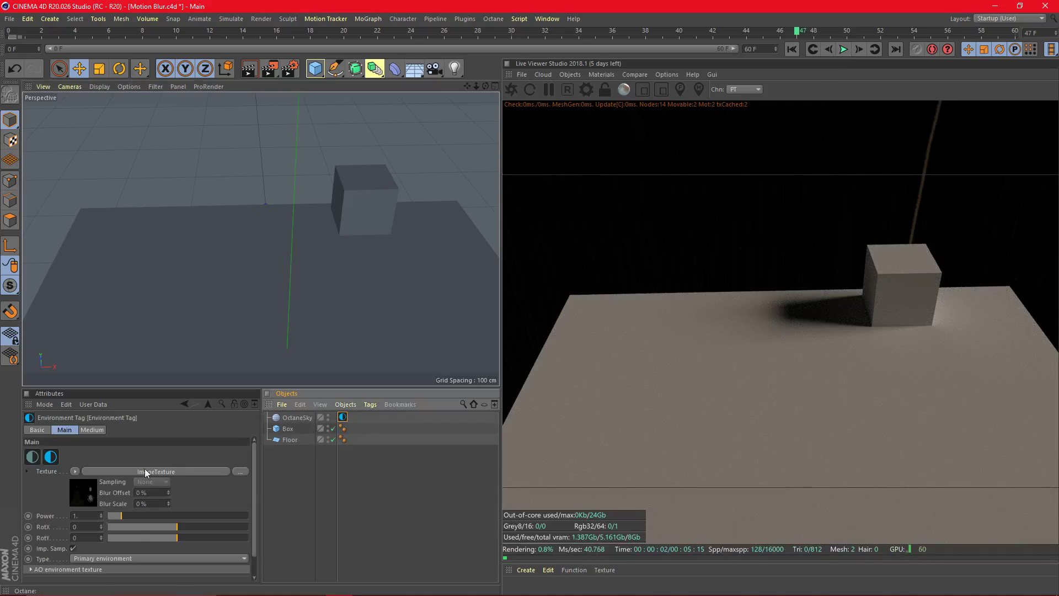
{"action": "left_click", "coordinate": [363, 491]}
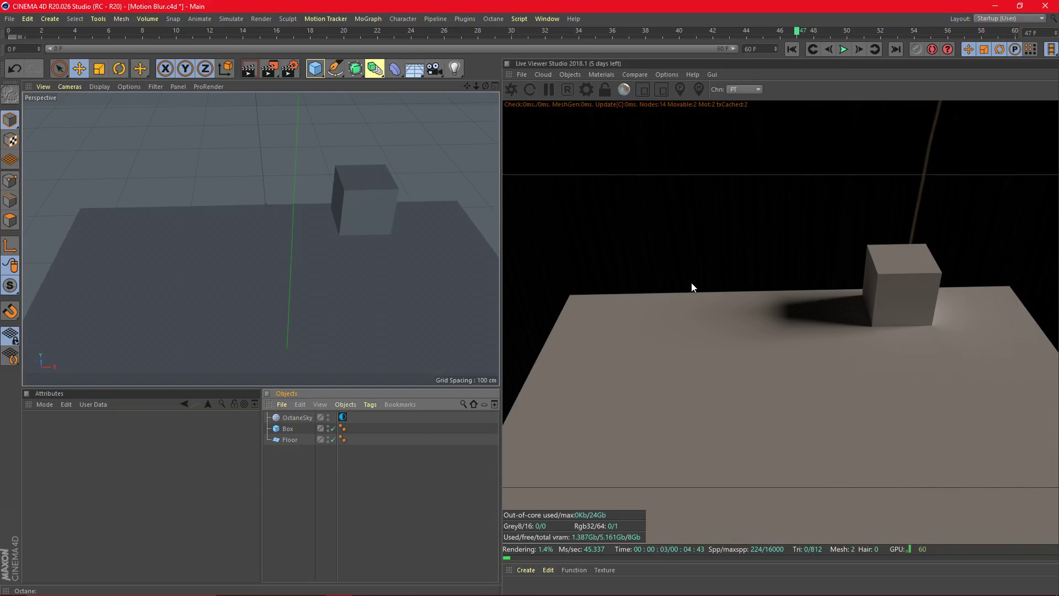
Return the animation to frame 0 and save the project
{"action": "left_click_drag", "start_coordinate": [769, 31], "coordinate": [6, 36]}
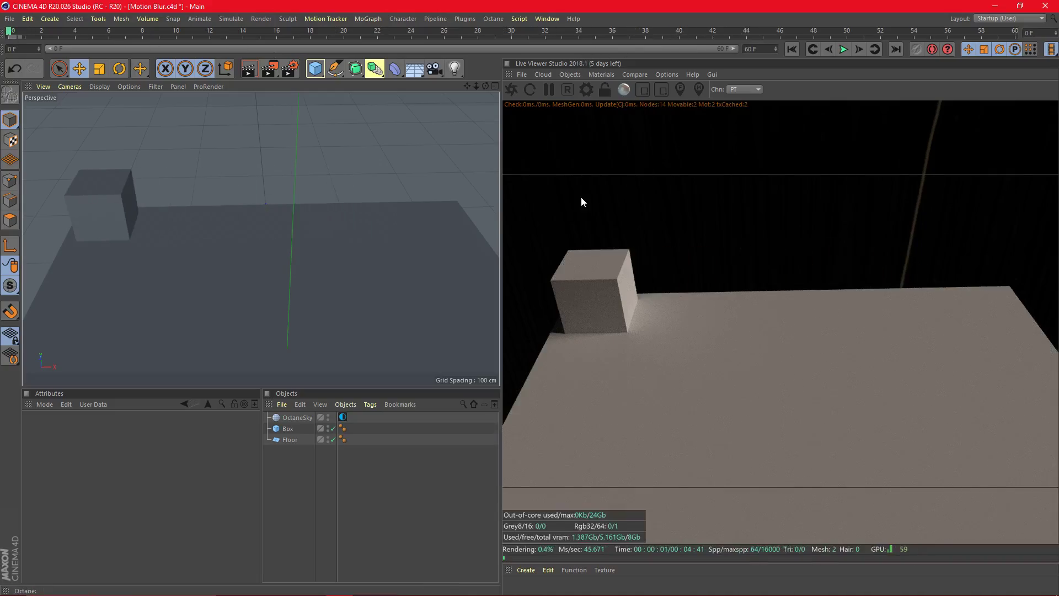
{"action": "key", "text": "ctrl+s"}
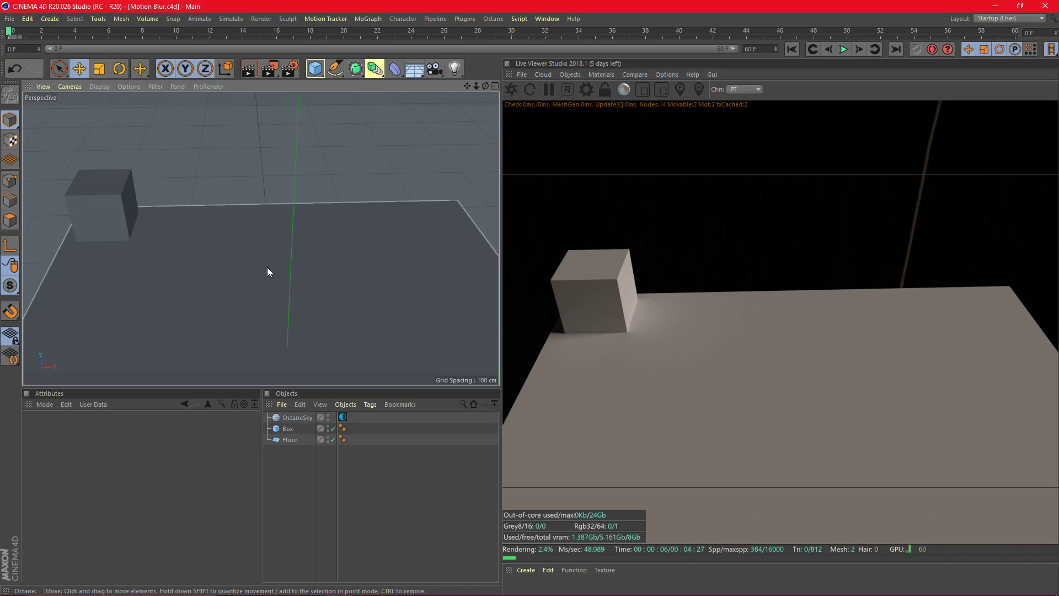
Add an Octane ObjectTag to the Box and check its object motion blur setting
{"action": "left_click", "coordinate": [288, 430]}
{"action": "right_click", "coordinate": [289, 430]}
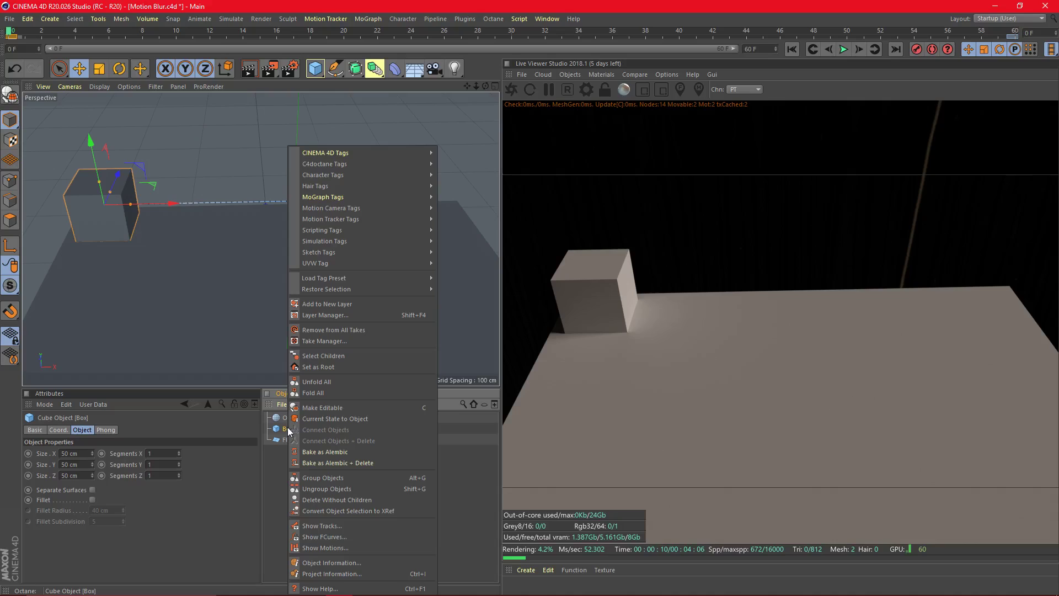
{"action": "mouse_move", "coordinate": [344, 163]}
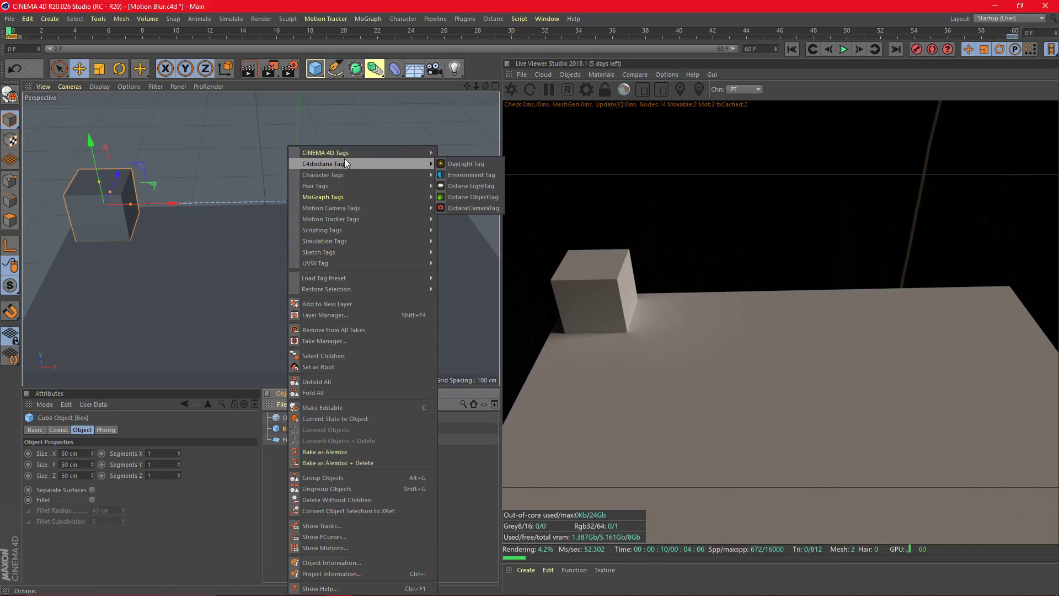
{"action": "left_click", "coordinate": [471, 197]}
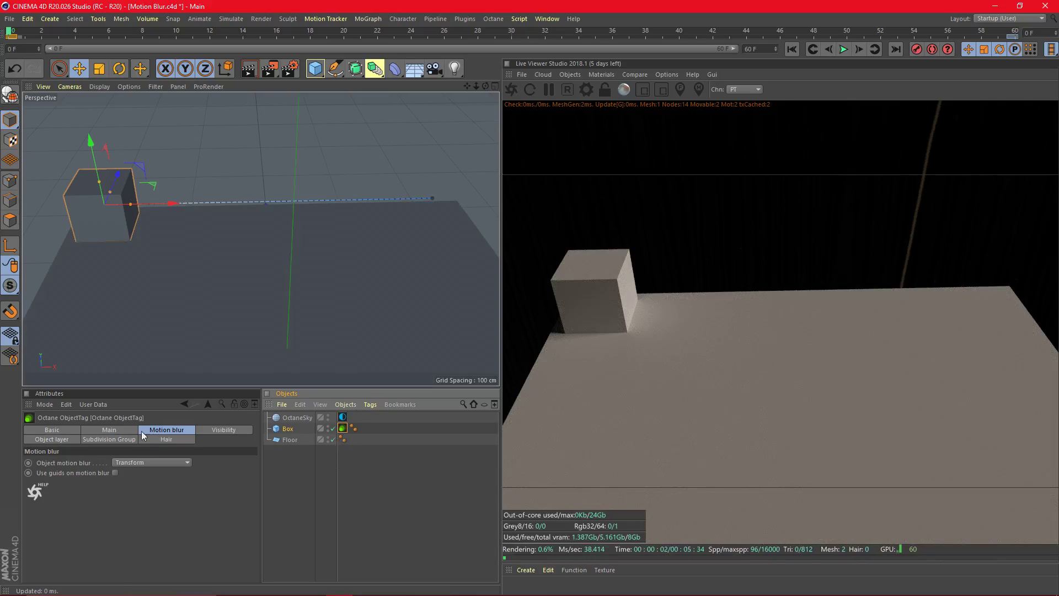
{"action": "left_click", "coordinate": [336, 487]}
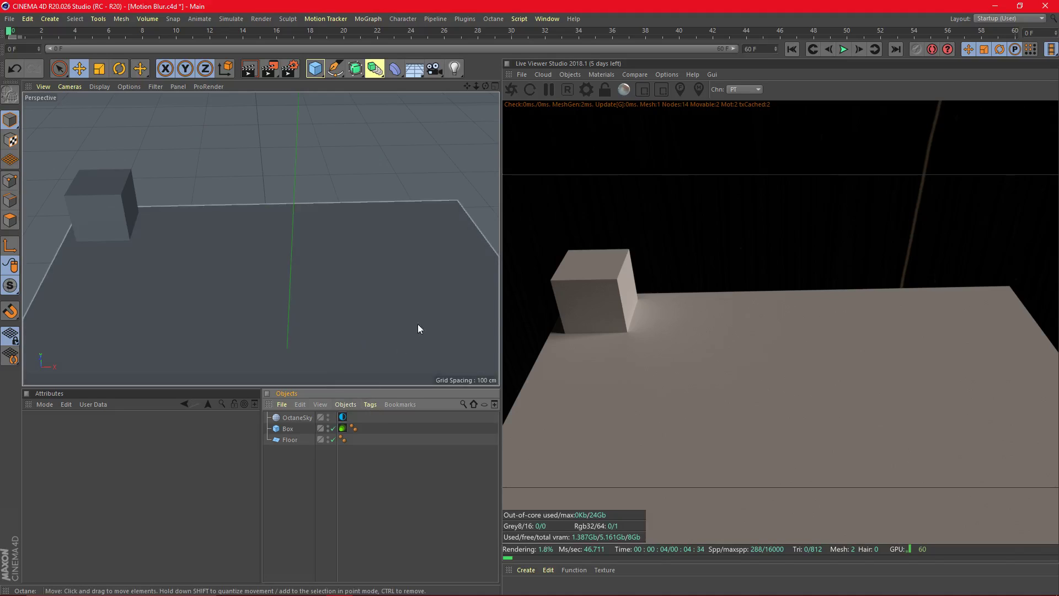
Add an Octane Camera to the scene and enable motion blur in its camera tag
{"action": "left_click", "coordinate": [569, 75]}
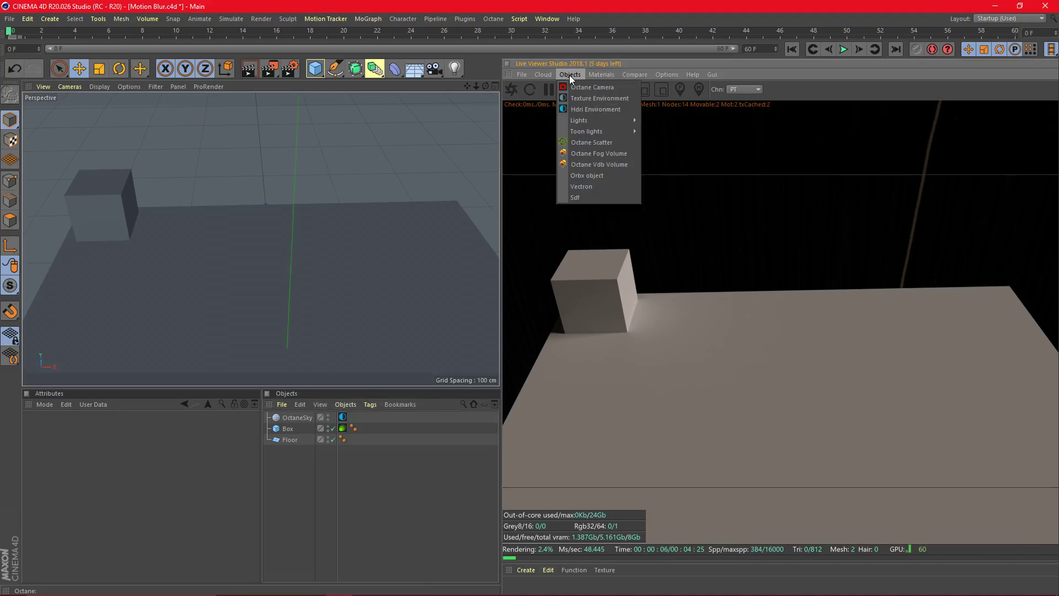
{"action": "left_click", "coordinate": [569, 86]}
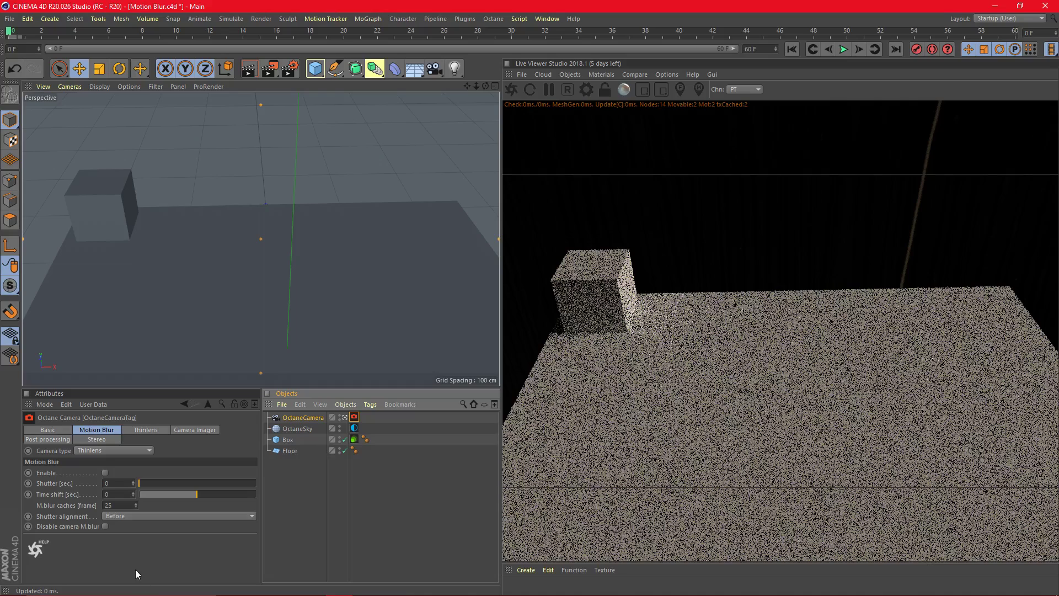
{"action": "left_click", "coordinate": [59, 430]}
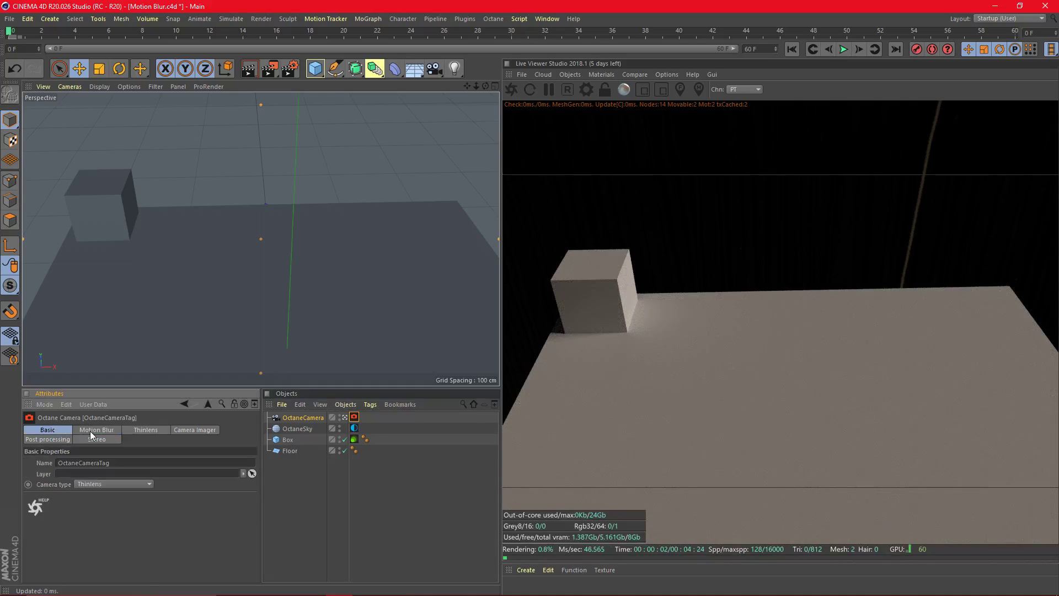
{"action": "left_click", "coordinate": [91, 431]}
{"action": "left_click", "coordinate": [63, 431]}
{"action": "left_click", "coordinate": [90, 432]}
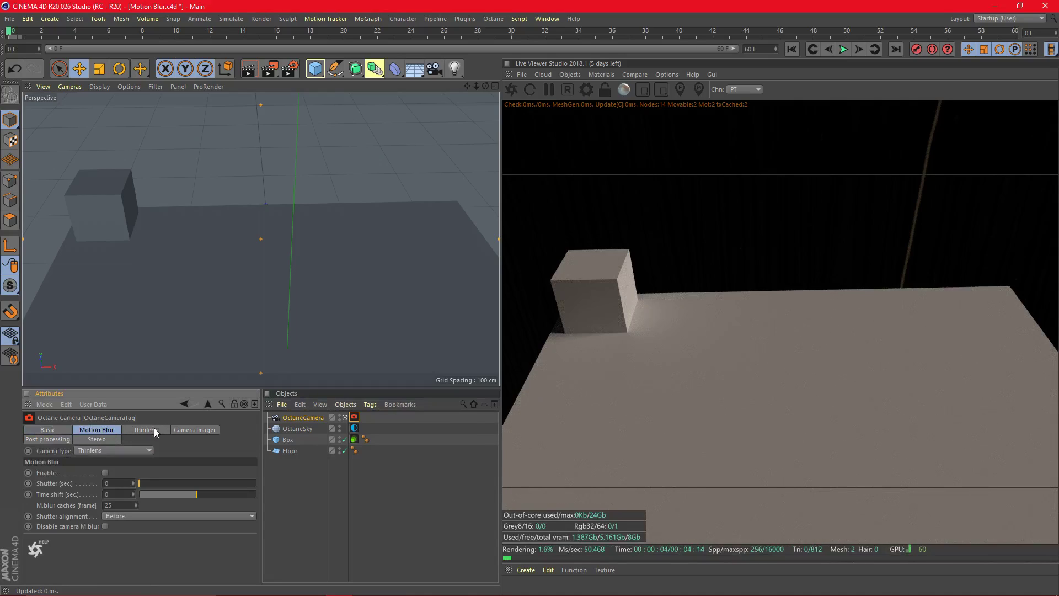
{"action": "left_click", "coordinate": [154, 428]}
{"action": "left_click", "coordinate": [106, 430]}
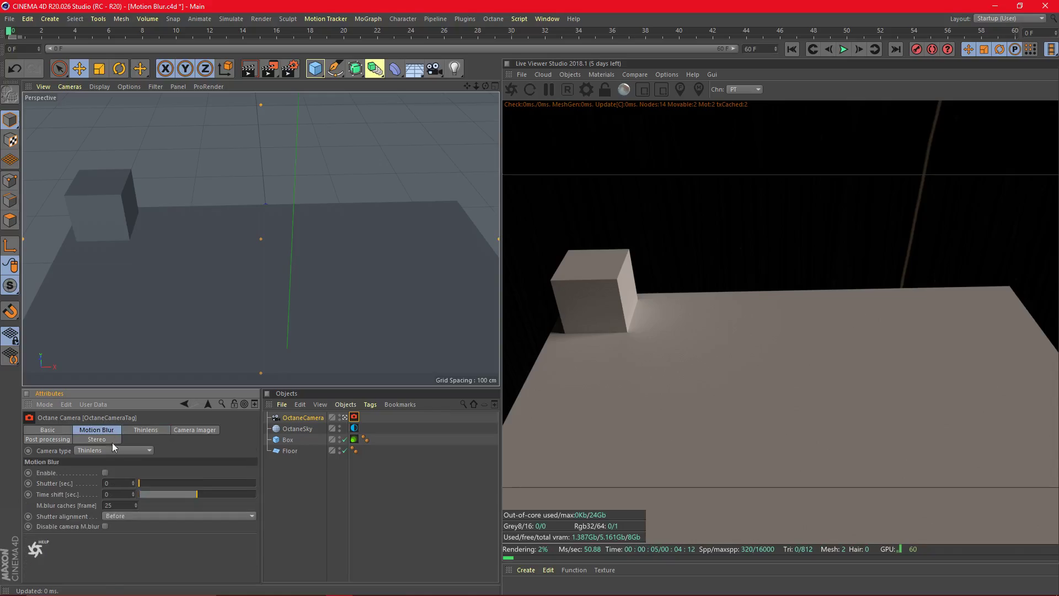
{"action": "left_click", "coordinate": [104, 473]}
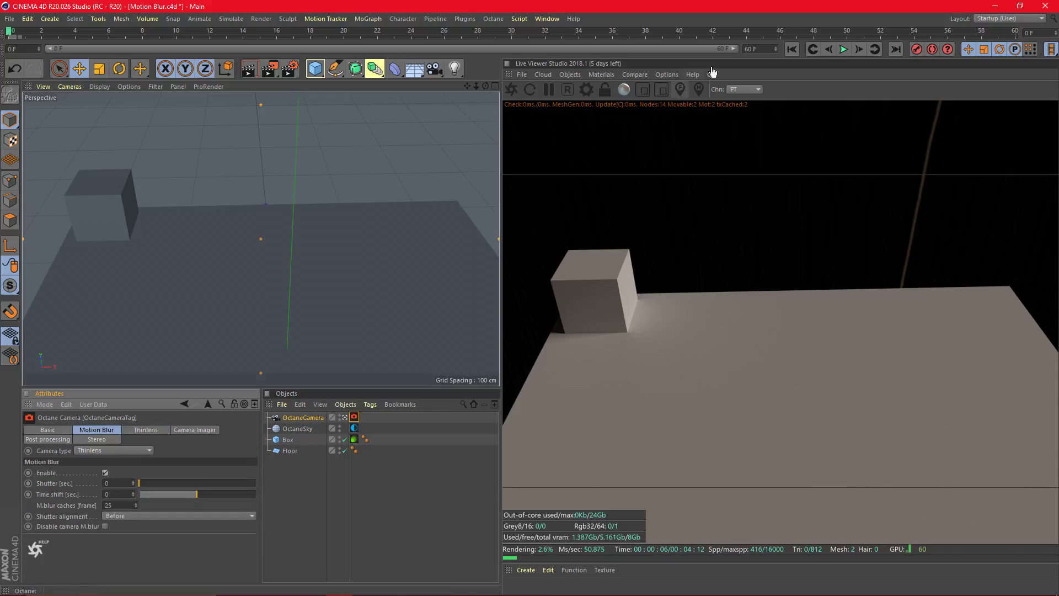
Preview the animation before and after raising the Octane camera's shutter to about 0.397 seconds
{"action": "left_click", "coordinate": [843, 51]}
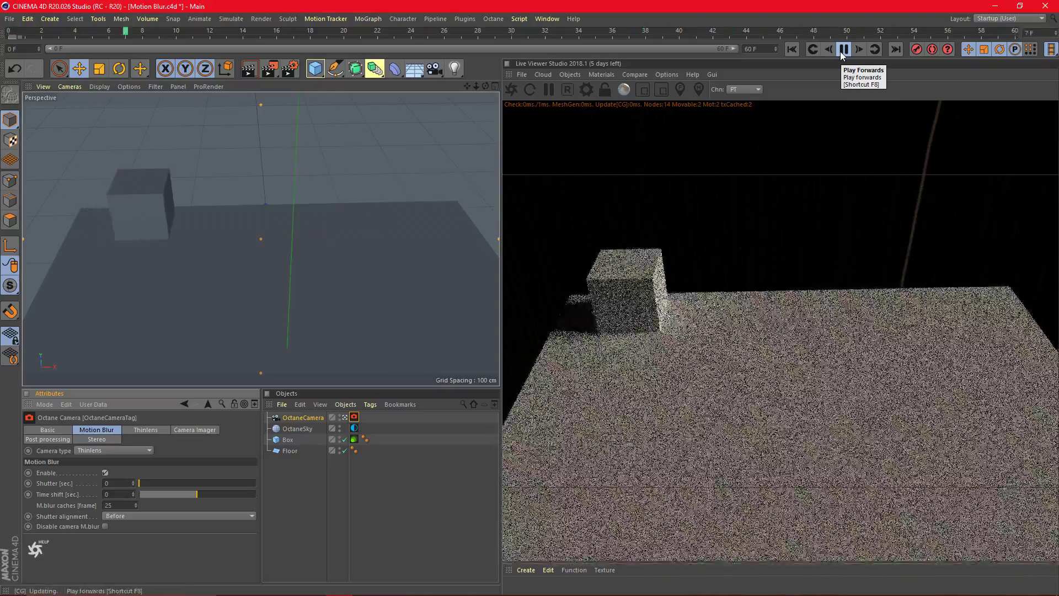
{"action": "left_click", "coordinate": [843, 51]}
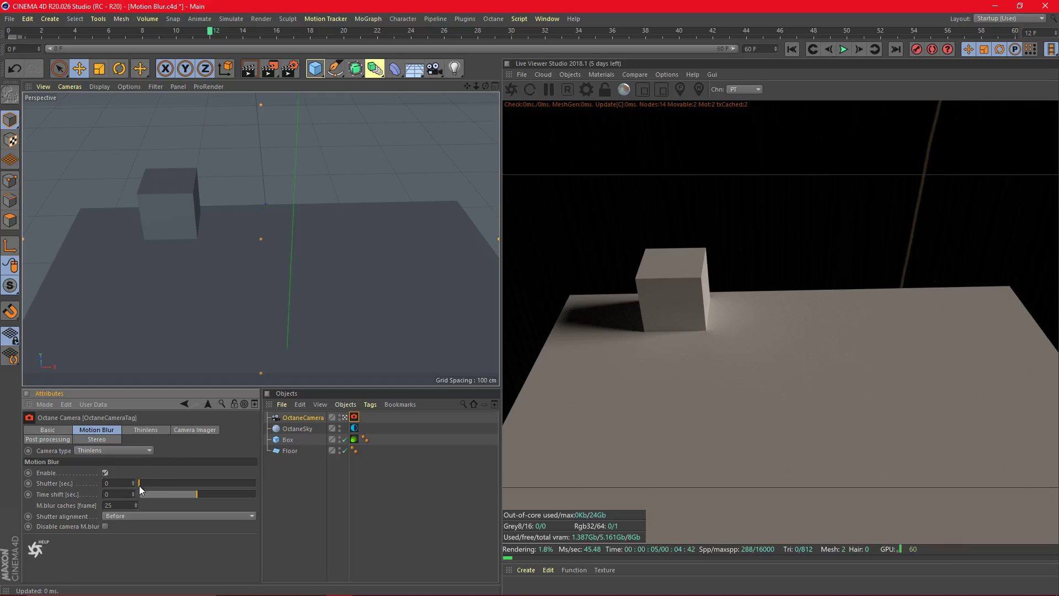
{"action": "left_click_drag", "start_coordinate": [139, 485], "coordinate": [185, 488]}
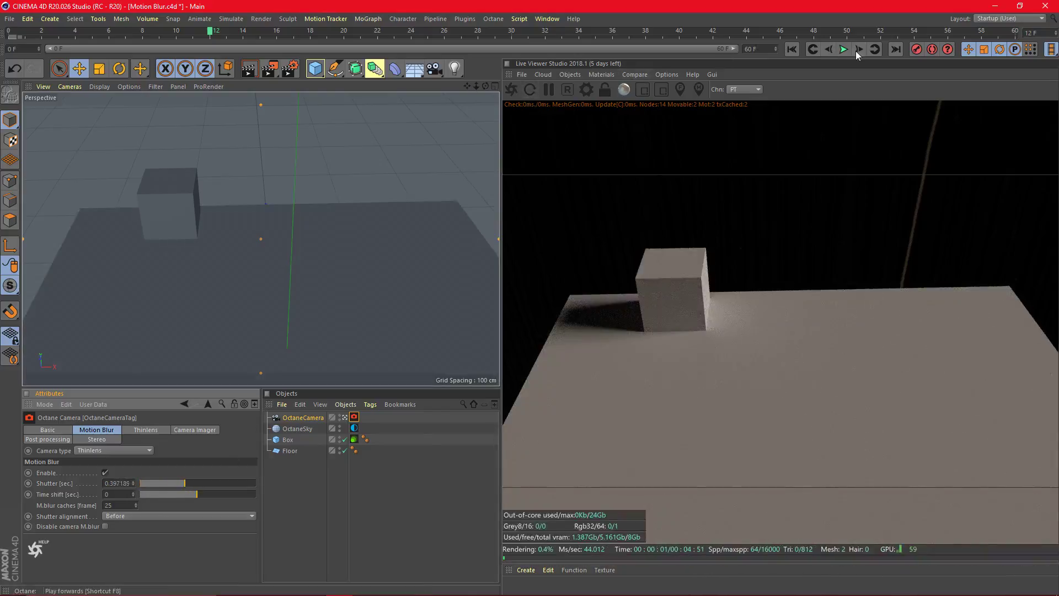
{"action": "left_click", "coordinate": [843, 49]}
{"action": "left_click", "coordinate": [844, 49]}
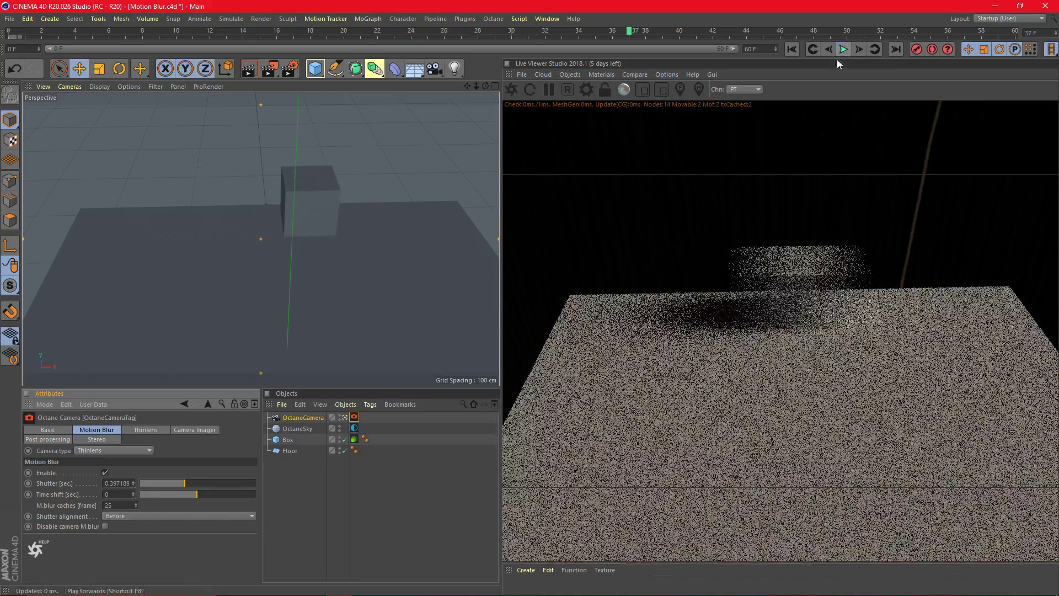
Test longer shutter times up to about 7.36 seconds and settle the camera's shutter at about 0.139 seconds
{"action": "left_click_drag", "start_coordinate": [175, 486], "coordinate": [312, 485]}
{"action": "left_click_drag", "start_coordinate": [710, 501], "coordinate": [958, 463]}
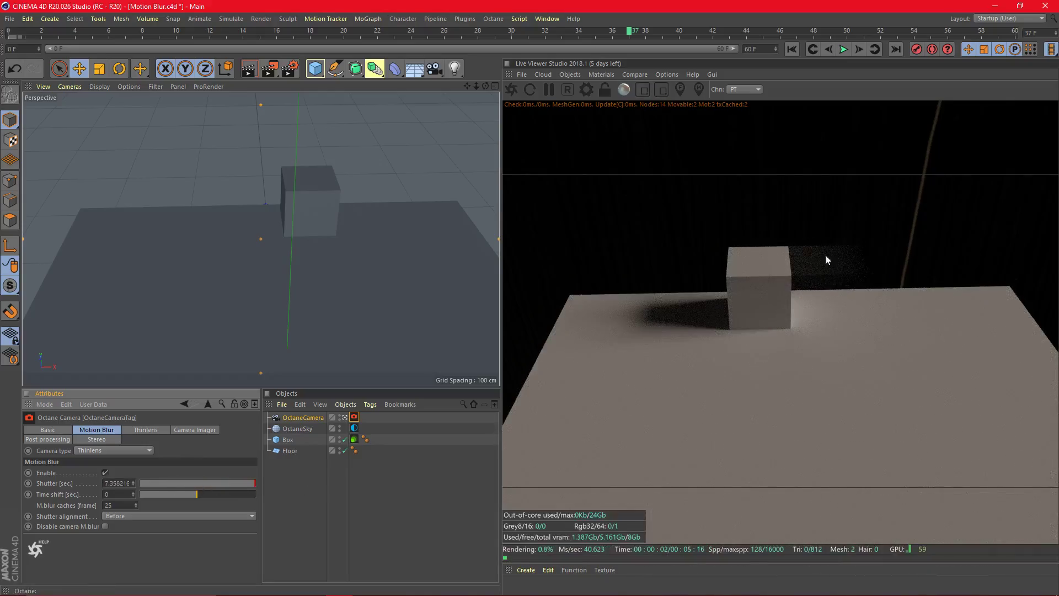
{"action": "left_click", "coordinate": [223, 484]}
{"action": "left_click_drag", "start_coordinate": [234, 484], "coordinate": [191, 484]}
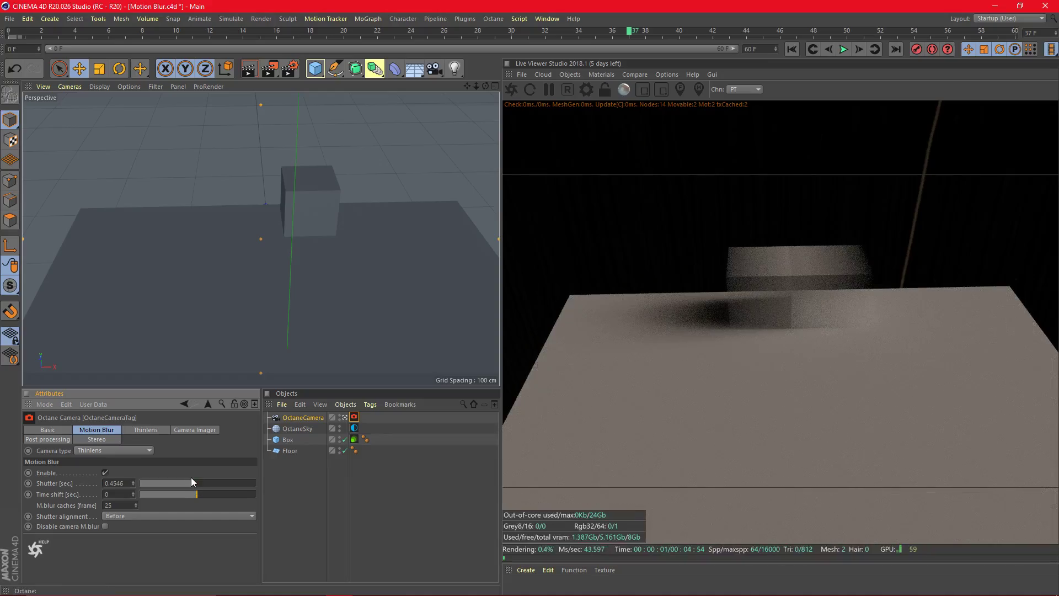
{"action": "mouse_move", "coordinate": [180, 482]}
{"action": "left_mouse_down"}
{"action": "mouse_move", "coordinate": [170, 481]}
{"action": "mouse_move", "coordinate": [191, 481]}
{"action": "left_mouse_up"}
{"action": "left_click_drag", "start_coordinate": [200, 491], "coordinate": [156, 483]}
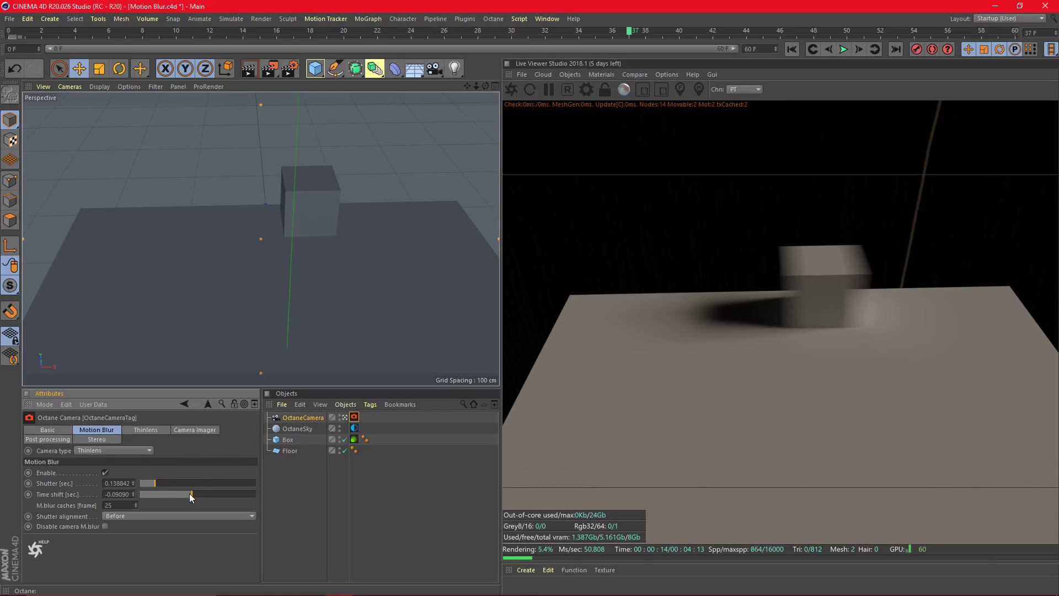
Try a motion blur time shift of 1 second on the camera and reset it to 0
{"action": "left_click_drag", "start_coordinate": [191, 492], "coordinate": [441, 508]}
{"action": "left_click_drag", "start_coordinate": [254, 494], "coordinate": [438, 524]}
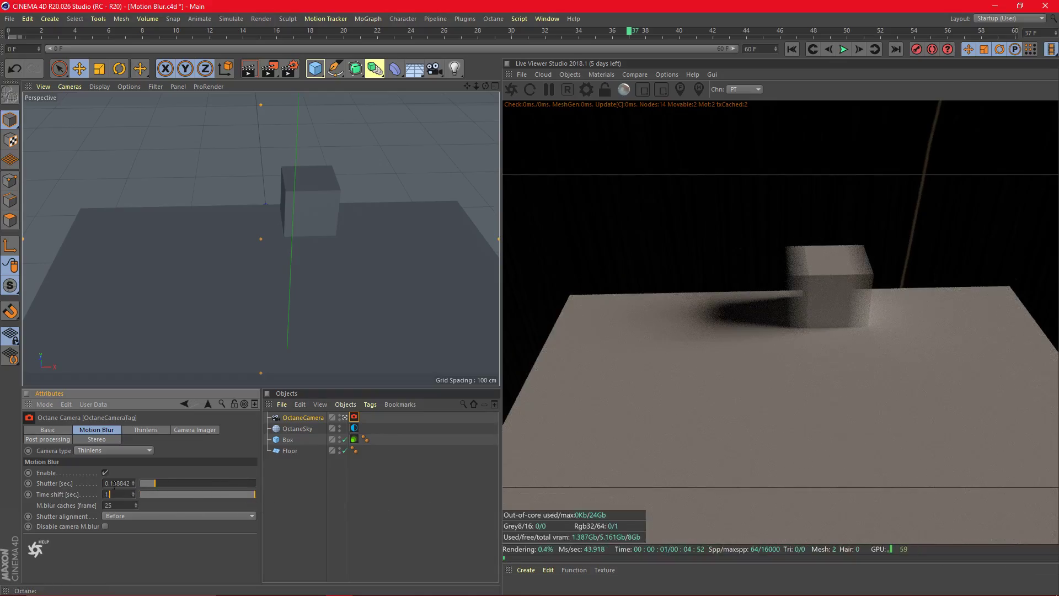
{"action": "type", "text": "0"}
{"action": "key", "text": "Return"}
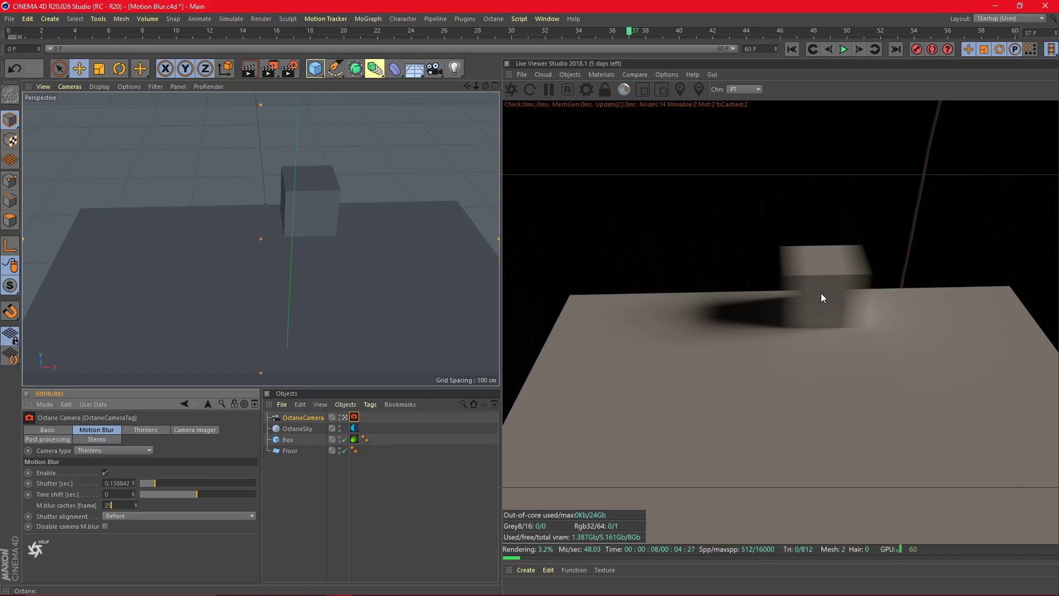
Try motion blur cache values of 3 and 38 frames, playing the animation with each to compare the blur
{"action": "left_click", "coordinate": [118, 506]}
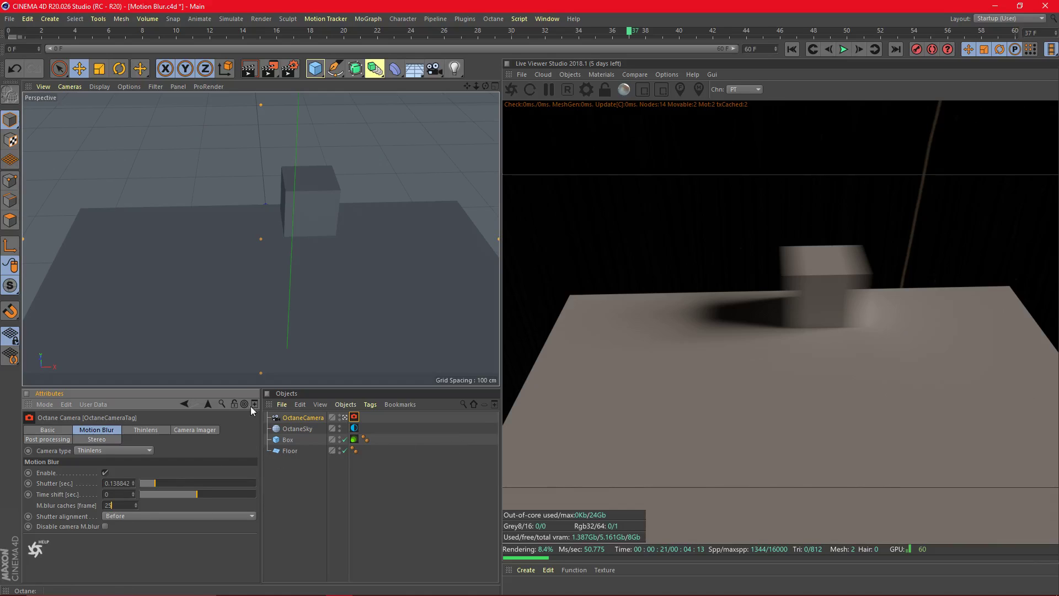
{"action": "left_click_drag", "start_coordinate": [616, 31], "coordinate": [628, 55]}
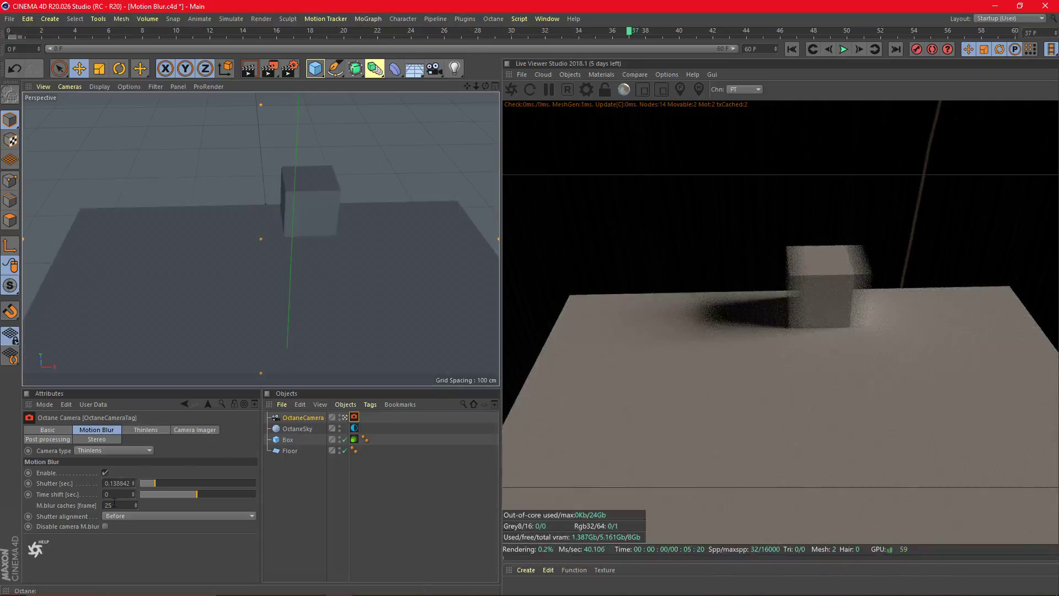
{"action": "left_click_drag", "start_coordinate": [113, 505], "coordinate": [104, 499]}
{"action": "type", "text": "3"}
{"action": "left_click_drag", "start_coordinate": [248, 31], "coordinate": [8, 31]}
{"action": "left_click", "coordinate": [843, 49]}
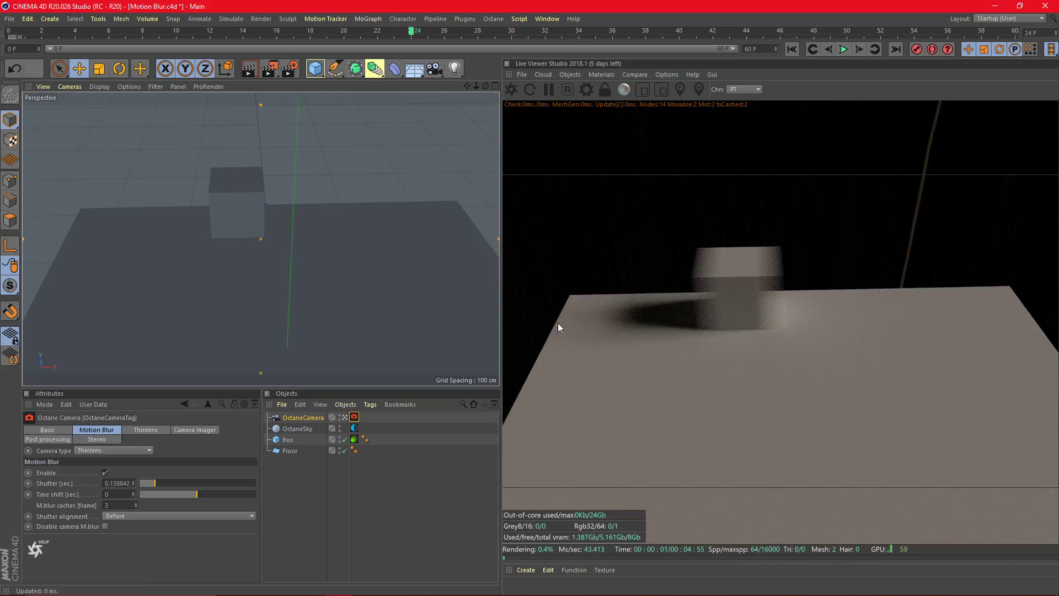
{"action": "left_click_drag", "start_coordinate": [135, 505], "coordinate": [183, 509]}
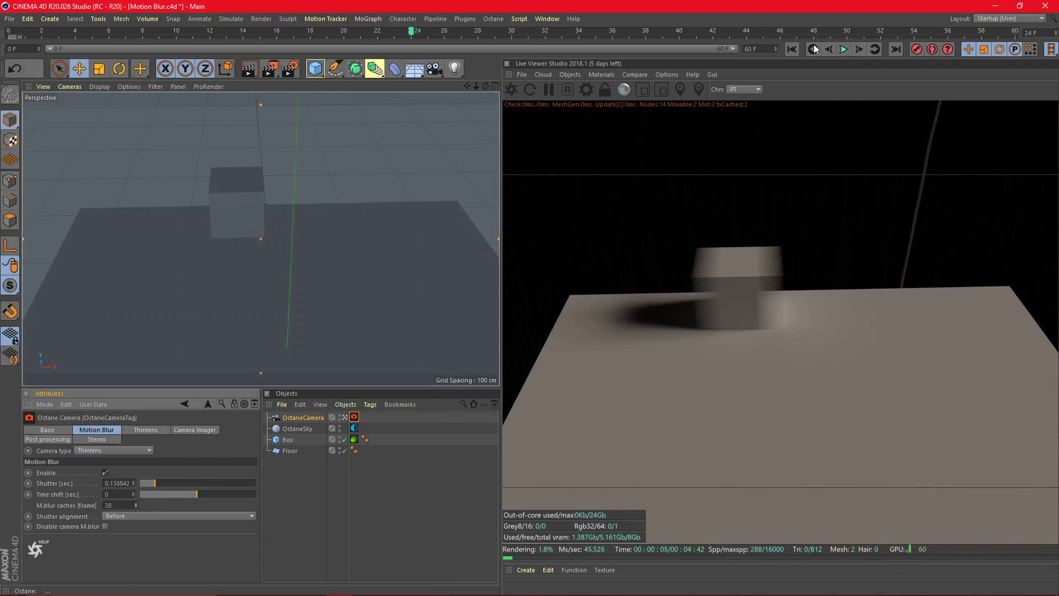
{"action": "left_click", "coordinate": [844, 49]}
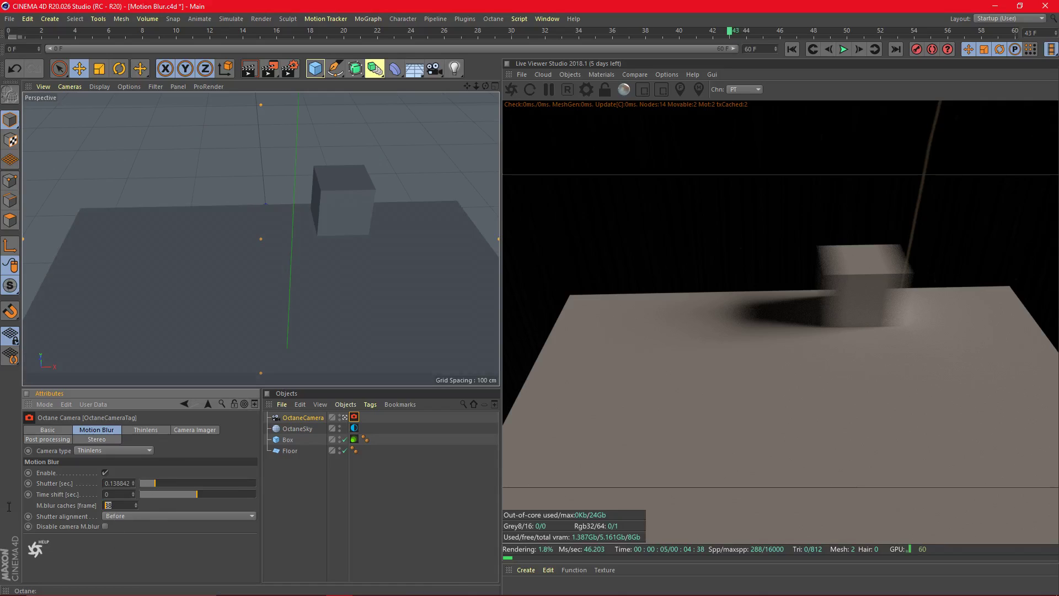
Set the camera's motion blur caches to 5 frames and scrub the animation to frame 41
{"action": "type", "text": "2"}
{"action": "key", "text": "BackSpace"}
{"action": "type", "text": "5"}
{"action": "left_click_drag", "start_coordinate": [297, 33], "coordinate": [697, 100]}
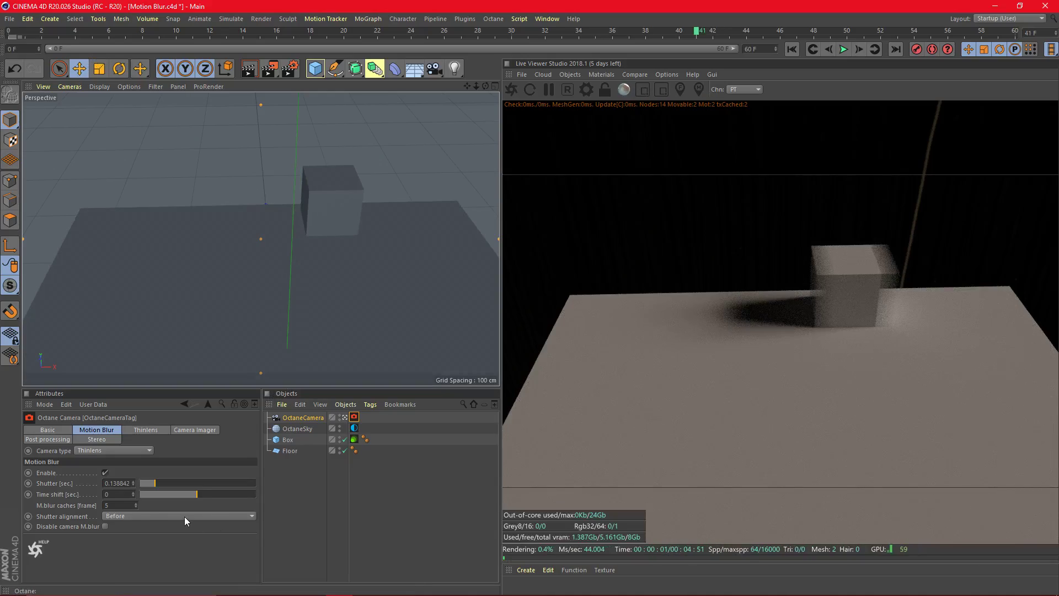
Try the Centered and After shutter alignments on the Octane camera and restore Before
{"action": "left_click", "coordinate": [183, 517]}
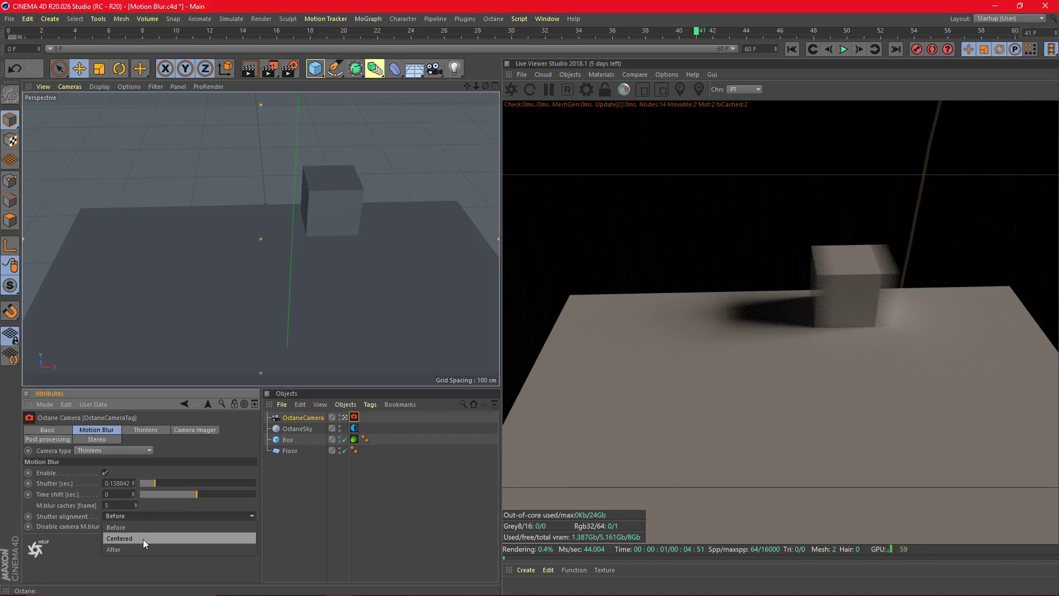
{"action": "left_click", "coordinate": [99, 560]}
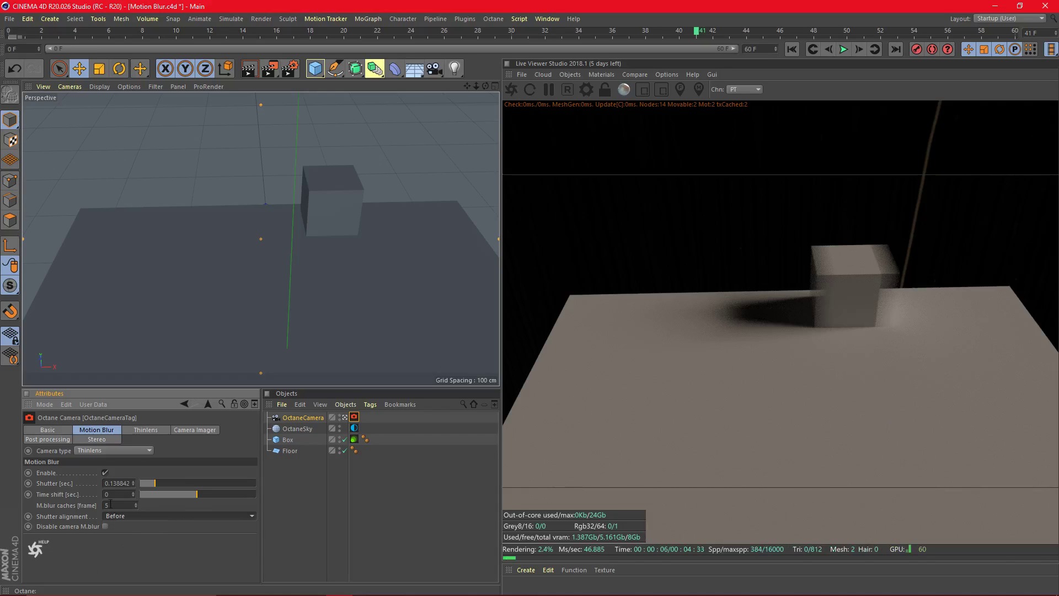
{"action": "left_click", "coordinate": [138, 517]}
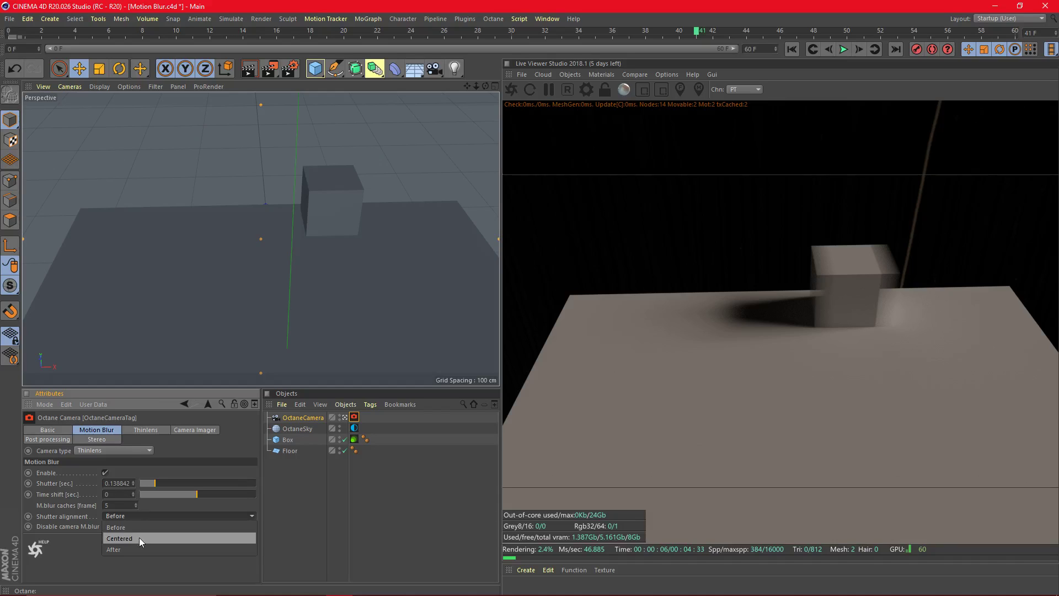
{"action": "left_click", "coordinate": [139, 537]}
{"action": "left_click", "coordinate": [139, 516]}
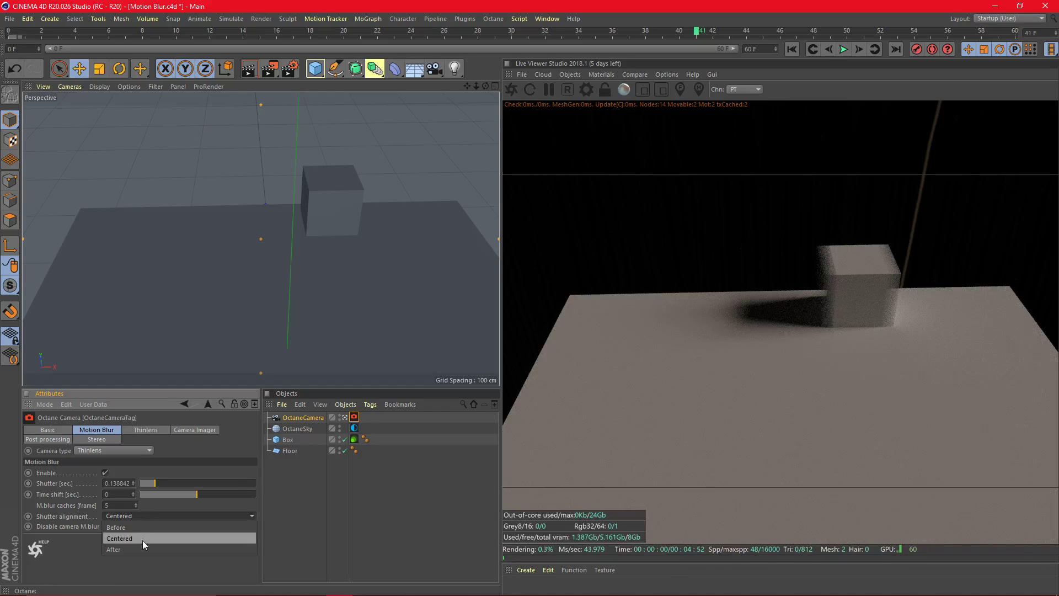
{"action": "left_click", "coordinate": [143, 544]}
{"action": "left_click", "coordinate": [143, 515]}
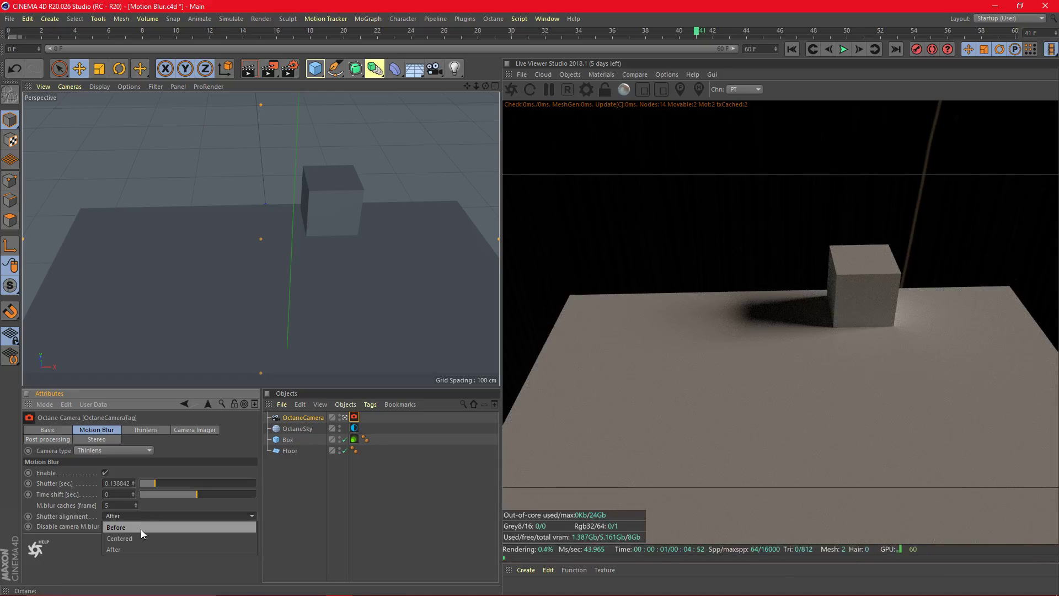
{"action": "left_click", "coordinate": [141, 524]}
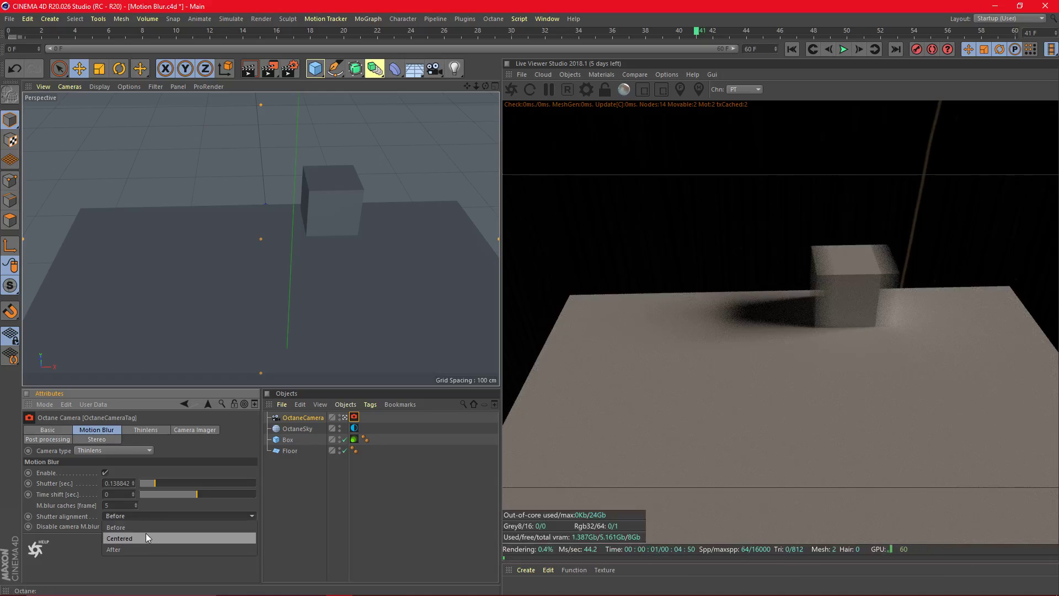
Cycle the shutter alignment through Centered and After once more to compare the blur, ending on Before
{"action": "left_click", "coordinate": [154, 518]}
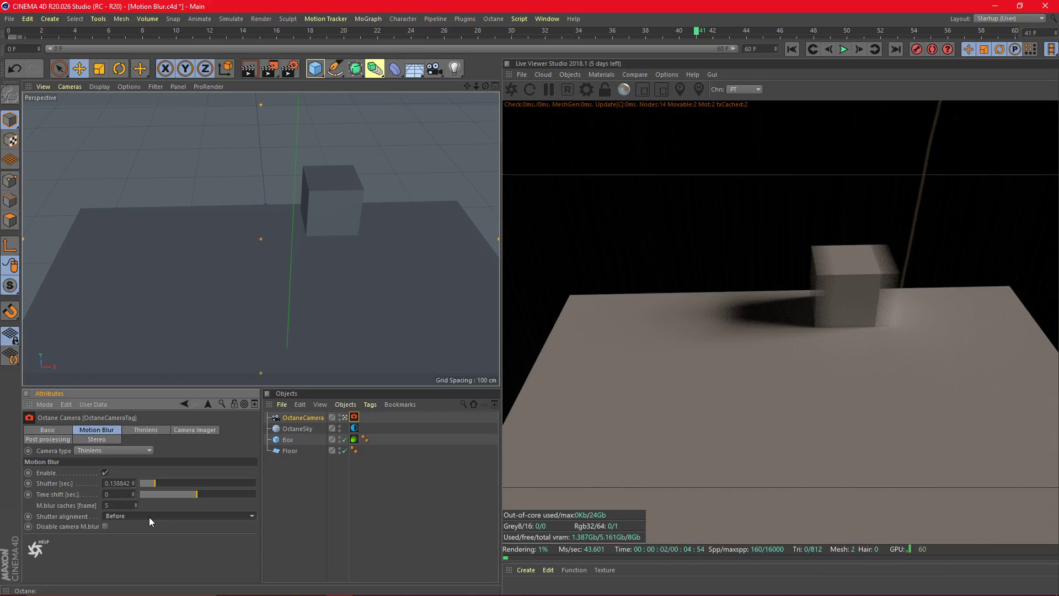
{"action": "left_click", "coordinate": [149, 519]}
{"action": "left_click", "coordinate": [141, 538]}
{"action": "left_click", "coordinate": [141, 515]}
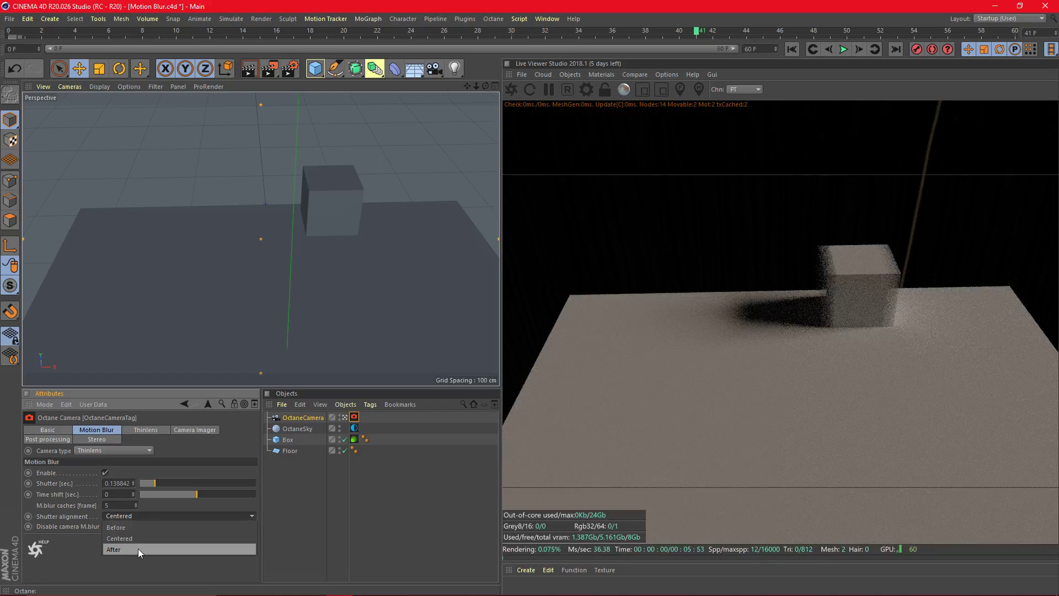
{"action": "left_click", "coordinate": [137, 548]}
{"action": "left_click", "coordinate": [140, 514]}
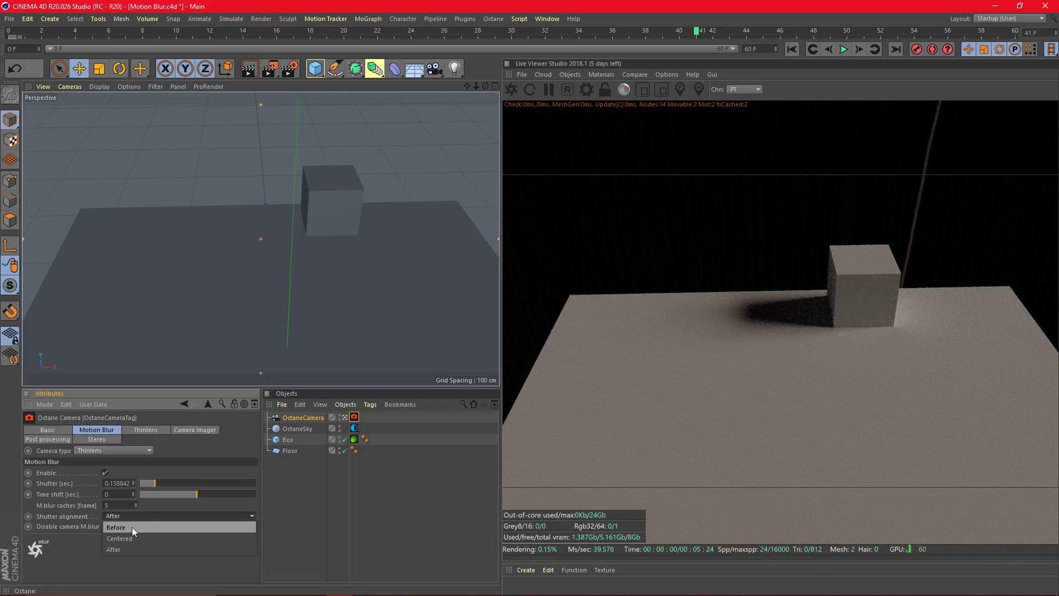
{"action": "left_click", "coordinate": [133, 529]}
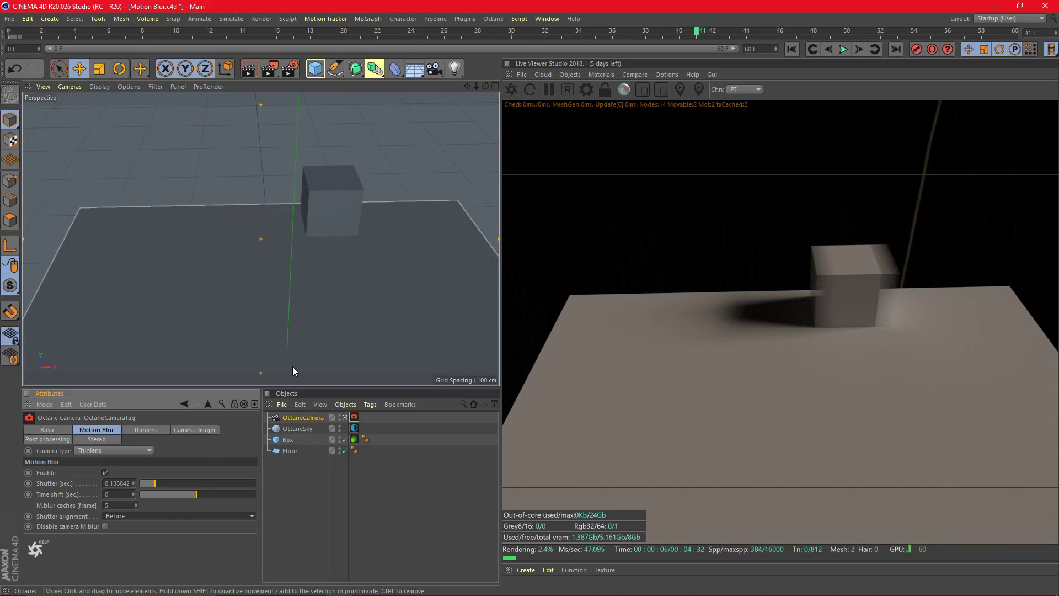
Animate the Octane camera by keyframing a starting position at frame 0 and a sideways-shifted position at frame 60
{"action": "left_click_drag", "start_coordinate": [467, 86], "coordinate": [576, 32]}
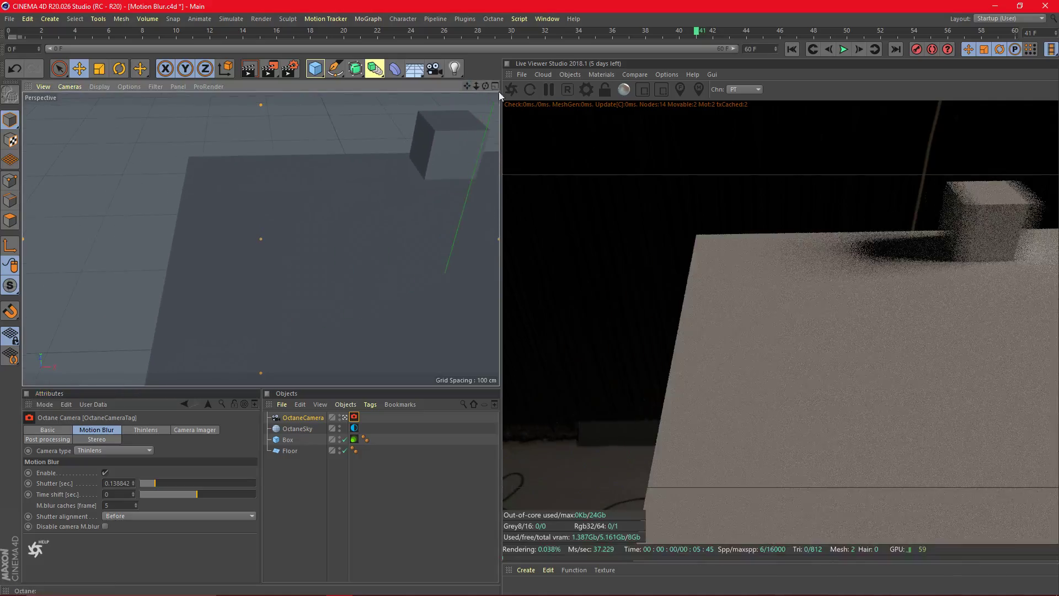
{"action": "left_click_drag", "start_coordinate": [475, 86], "coordinate": [262, 88]}
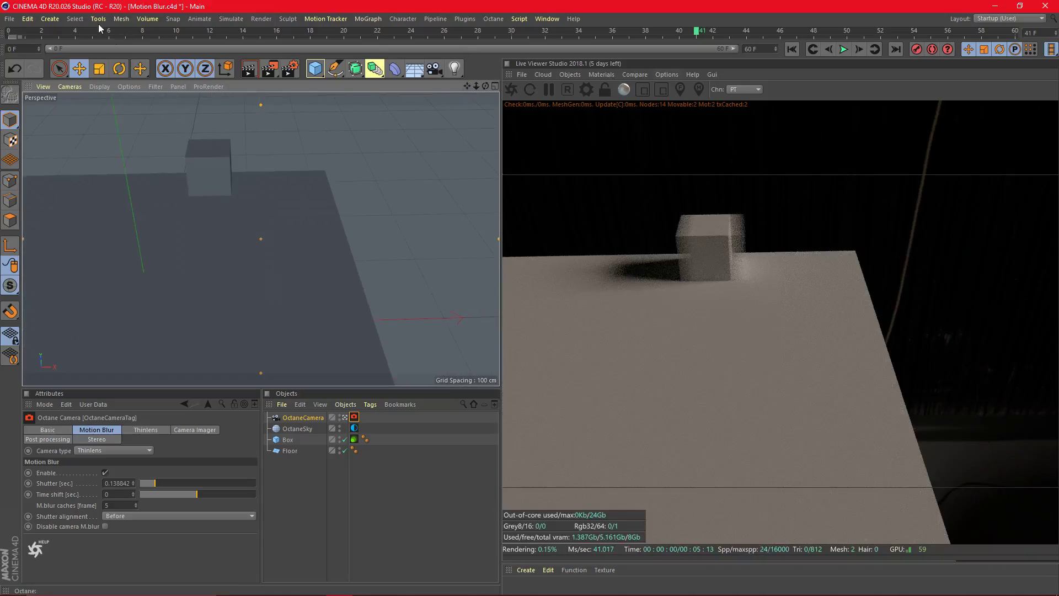
{"action": "left_click_drag", "start_coordinate": [96, 30], "coordinate": [8, 31]}
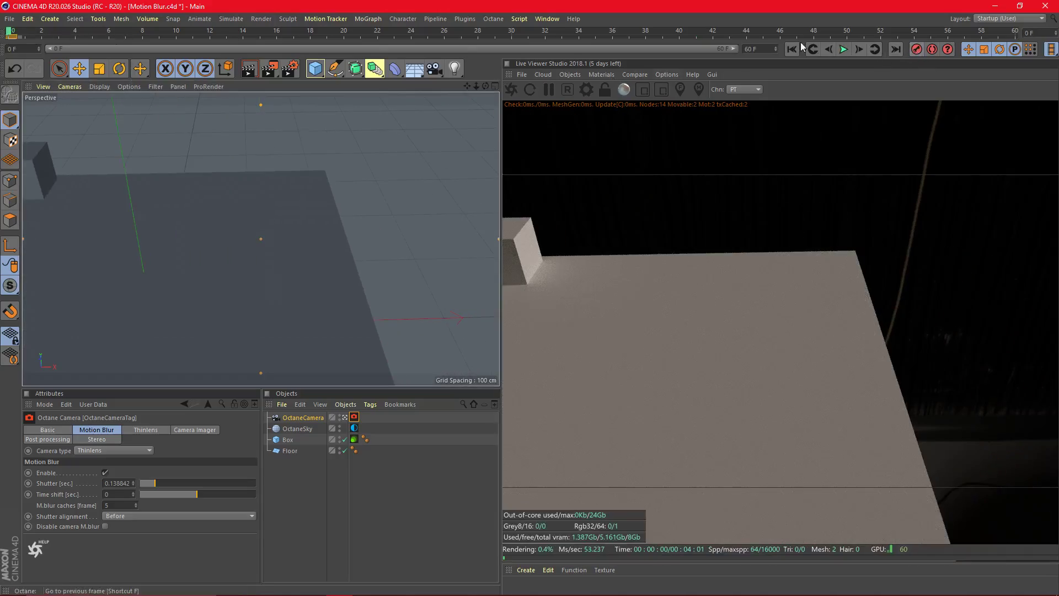
{"action": "left_click", "coordinate": [1014, 34]}
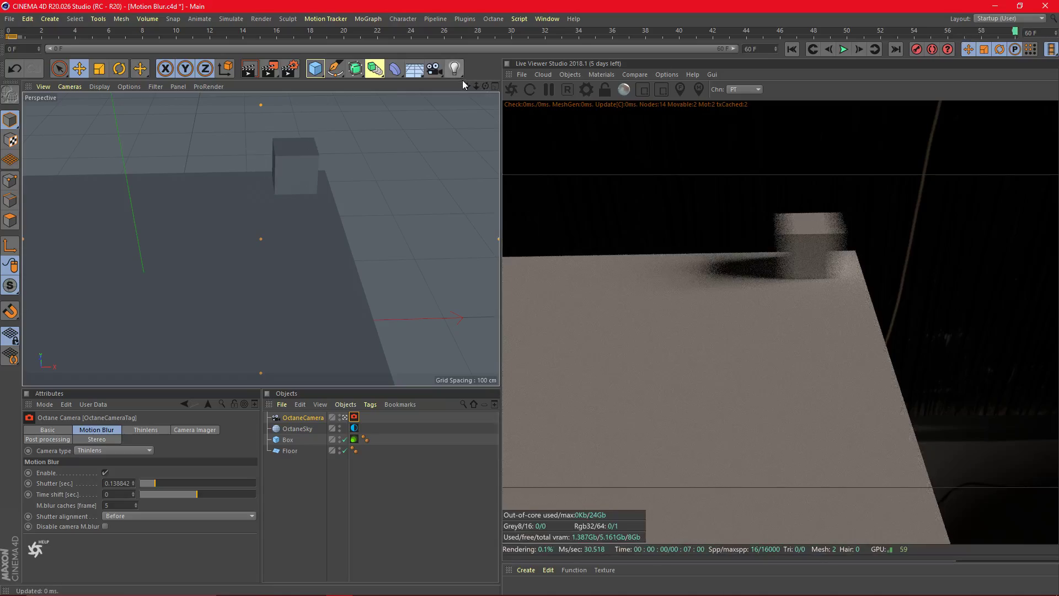
{"action": "left_click_drag", "start_coordinate": [466, 85], "coordinate": [689, 72]}
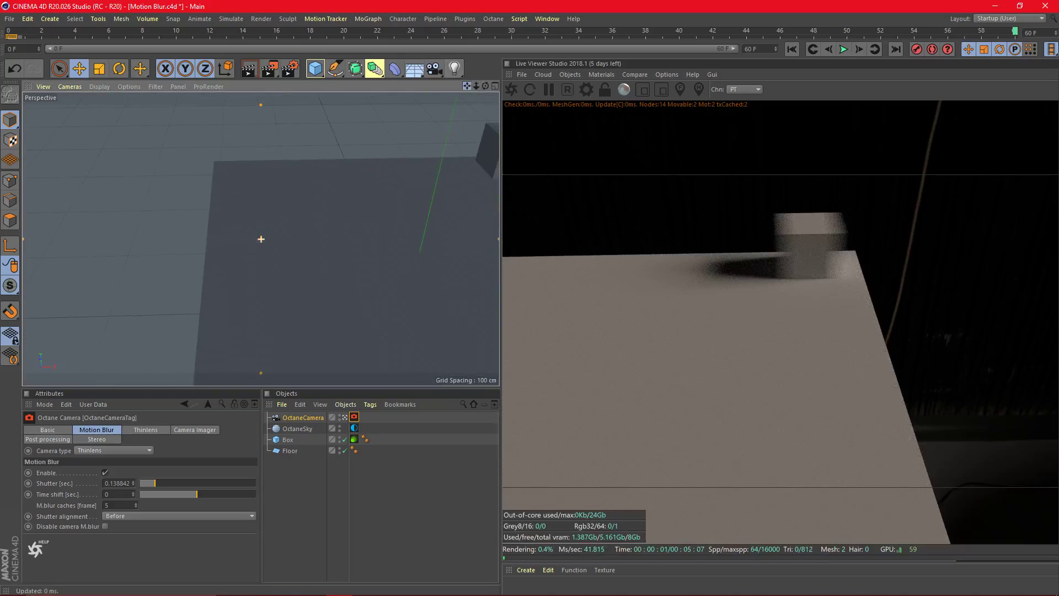
{"action": "left_click", "coordinate": [918, 47]}
Play the animation from frame 0 to frame 21 and disable the camera's own motion blur in its Octane tag
{"action": "left_click_drag", "start_coordinate": [938, 31], "coordinate": [8, 32]}
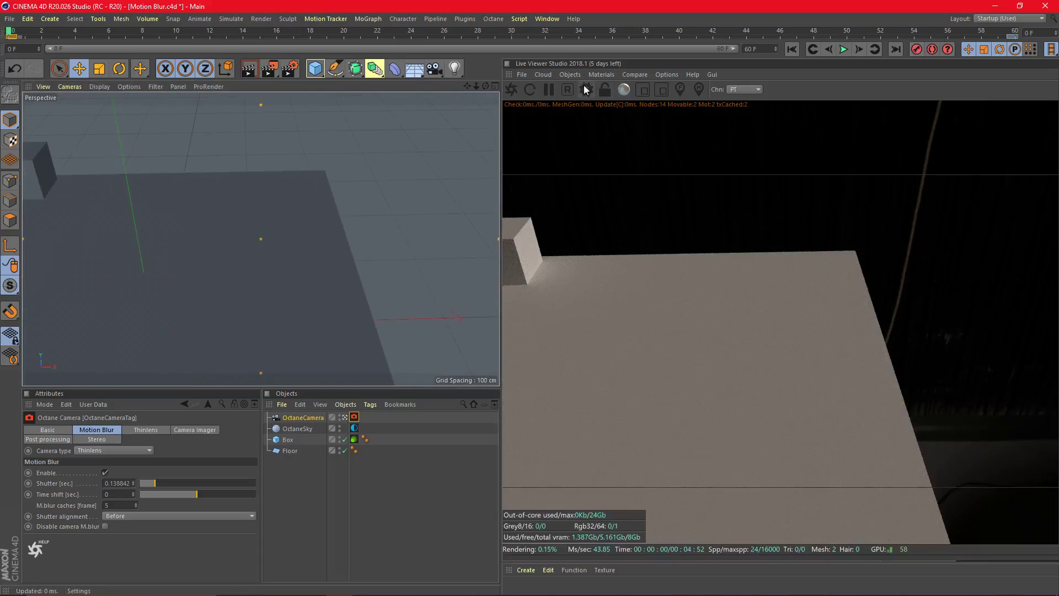
{"action": "left_click", "coordinate": [843, 50]}
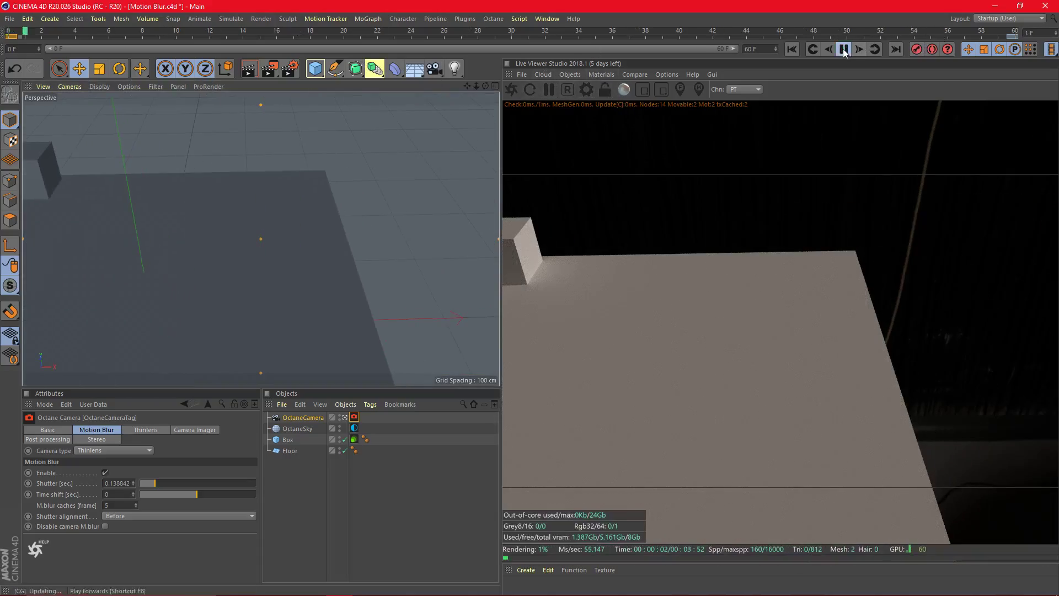
{"action": "left_click", "coordinate": [844, 50]}
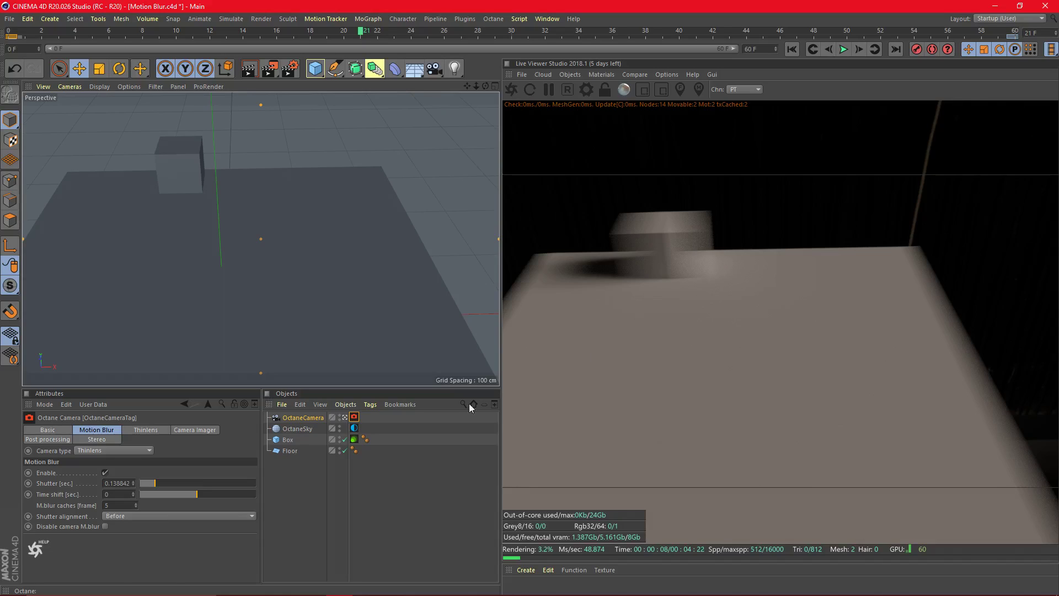
{"action": "left_click", "coordinate": [103, 527]}
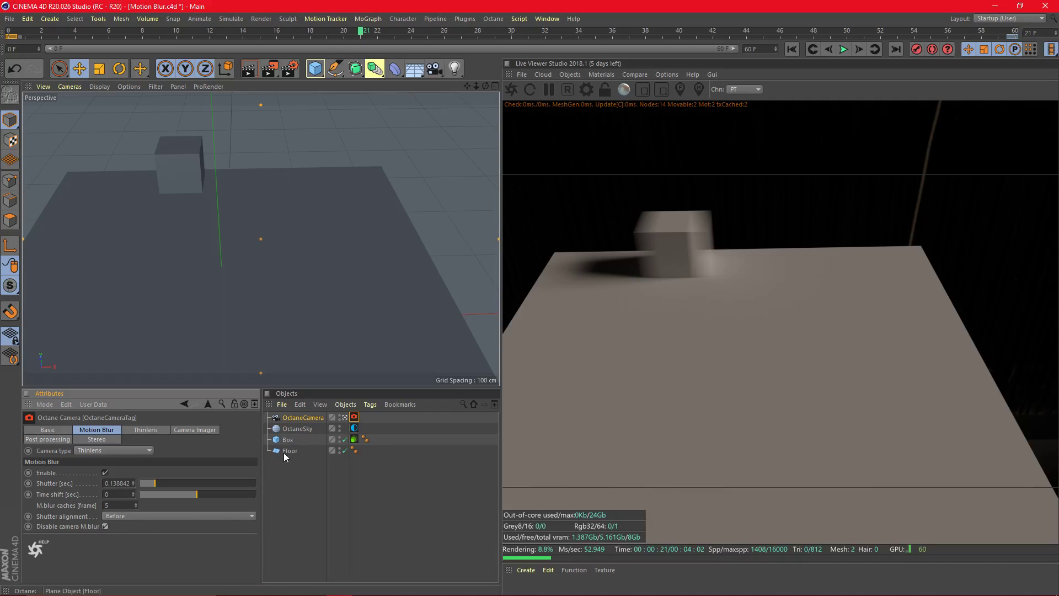
Reselect OctaneCamera and reopen its Octane tag to review the motion blur settings
{"action": "left_click", "coordinate": [341, 464]}
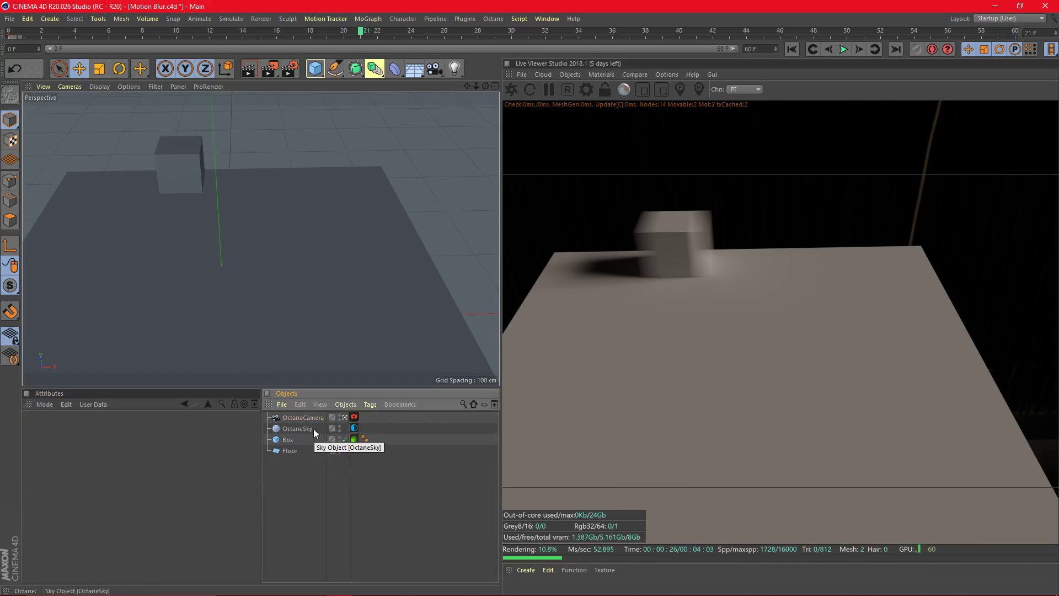
{"action": "left_click", "coordinate": [298, 419]}
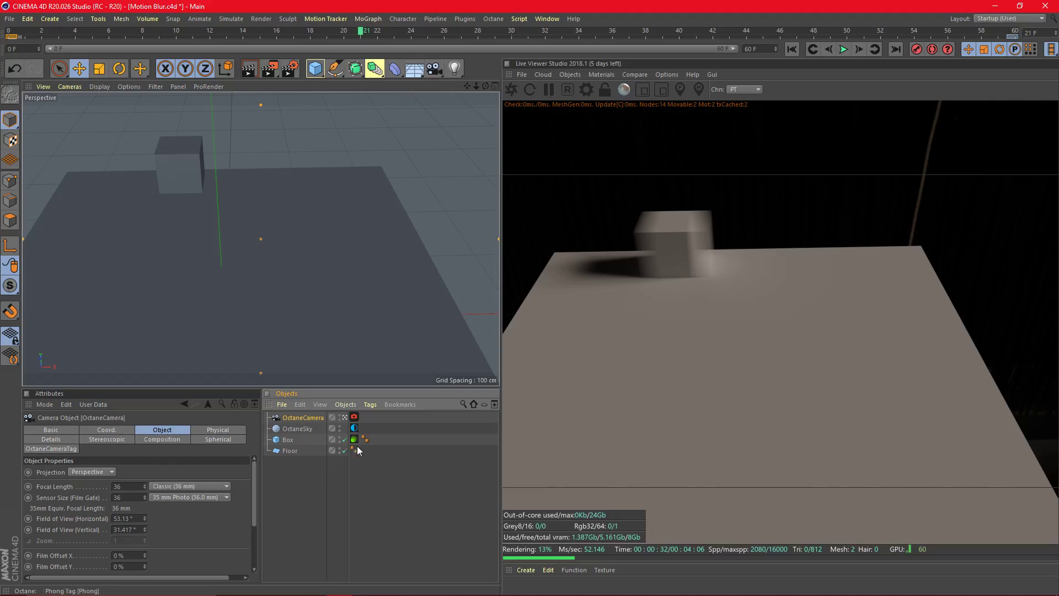
{"action": "left_click", "coordinate": [354, 417]}
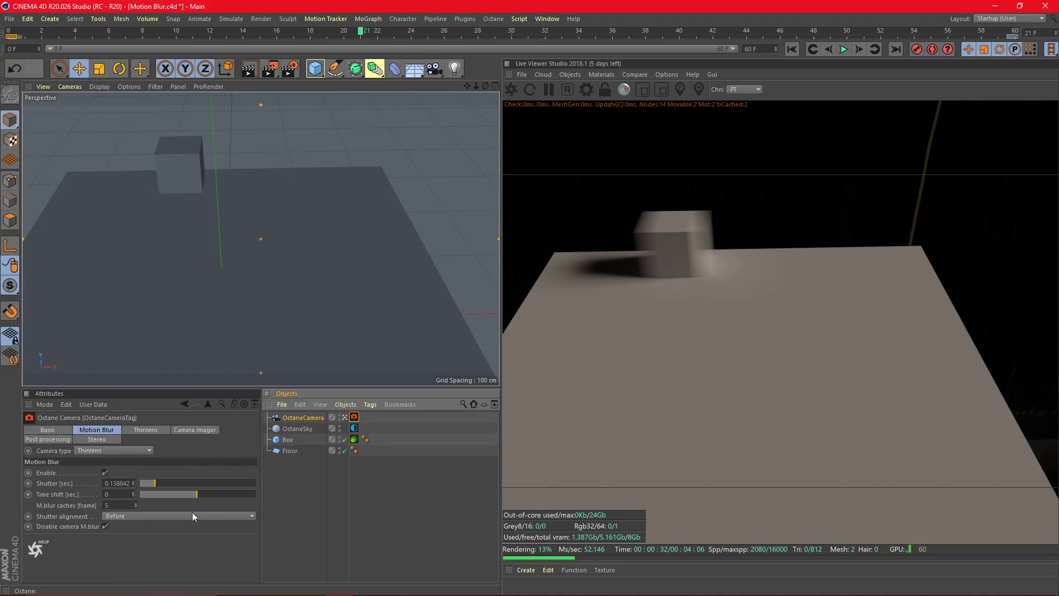
{"action": "left_click", "coordinate": [114, 505]}
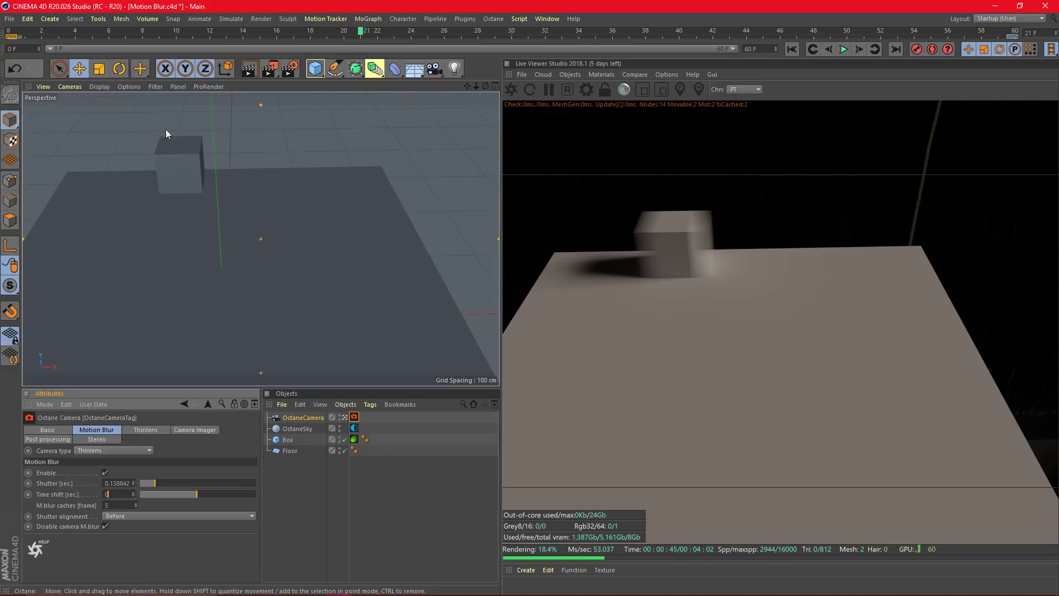
Inspect the box's motion blur up close and from another angle, and play the animation on to frame 39
{"action": "scroll", "coordinate": [165, 134], "scroll_direction": "up", "scroll_amount": 5}
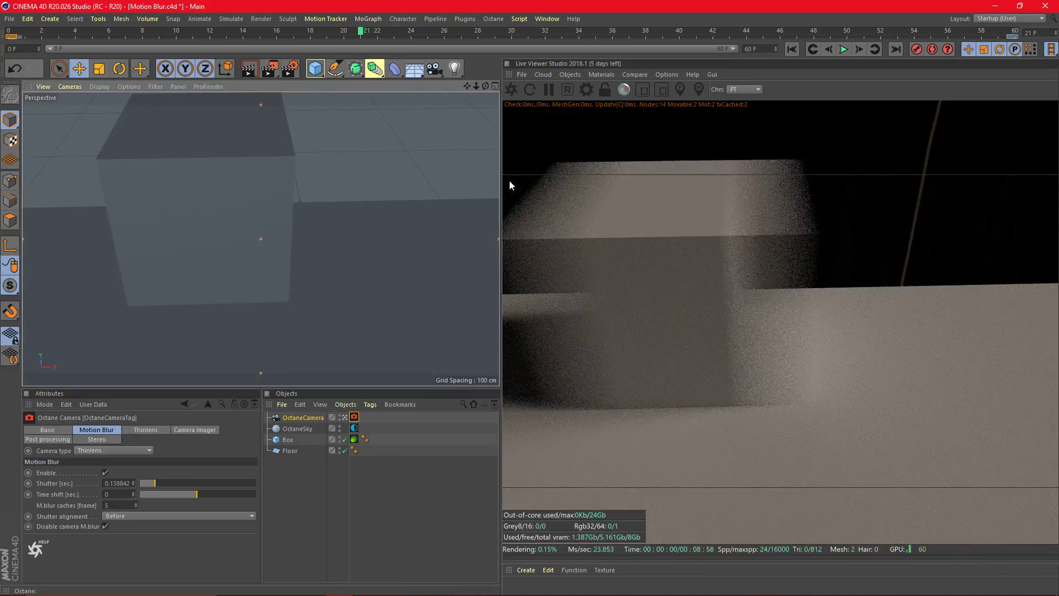
{"action": "left_click_drag", "start_coordinate": [467, 86], "coordinate": [615, 86]}
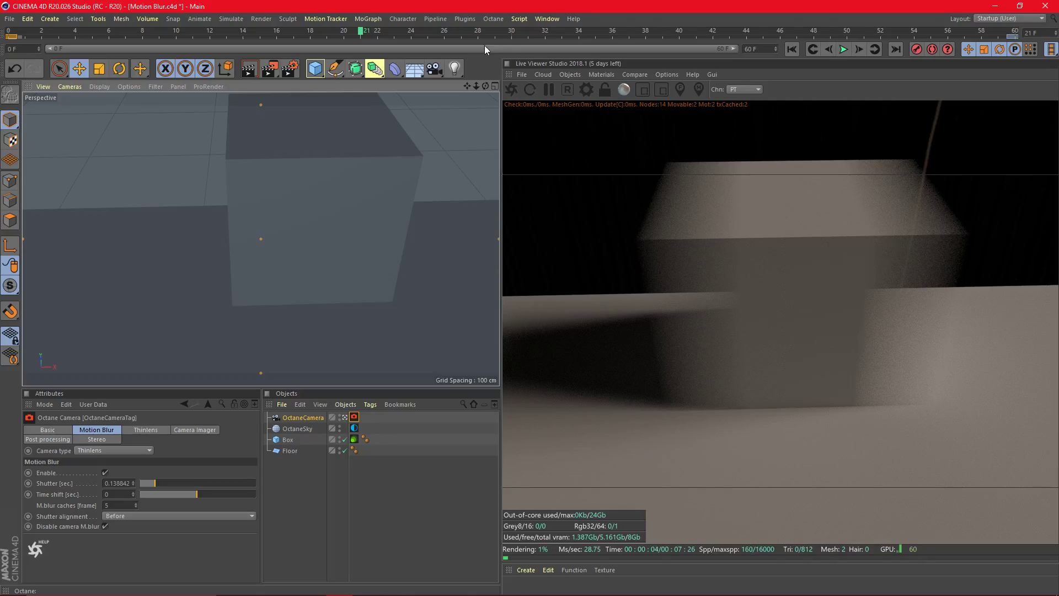
{"action": "mouse_move", "coordinate": [486, 86]}
{"action": "left_mouse_down"}
{"action": "mouse_move", "coordinate": [519, 100]}
{"action": "mouse_move", "coordinate": [413, 186]}
{"action": "mouse_move", "coordinate": [517, 47]}
{"action": "left_mouse_up"}
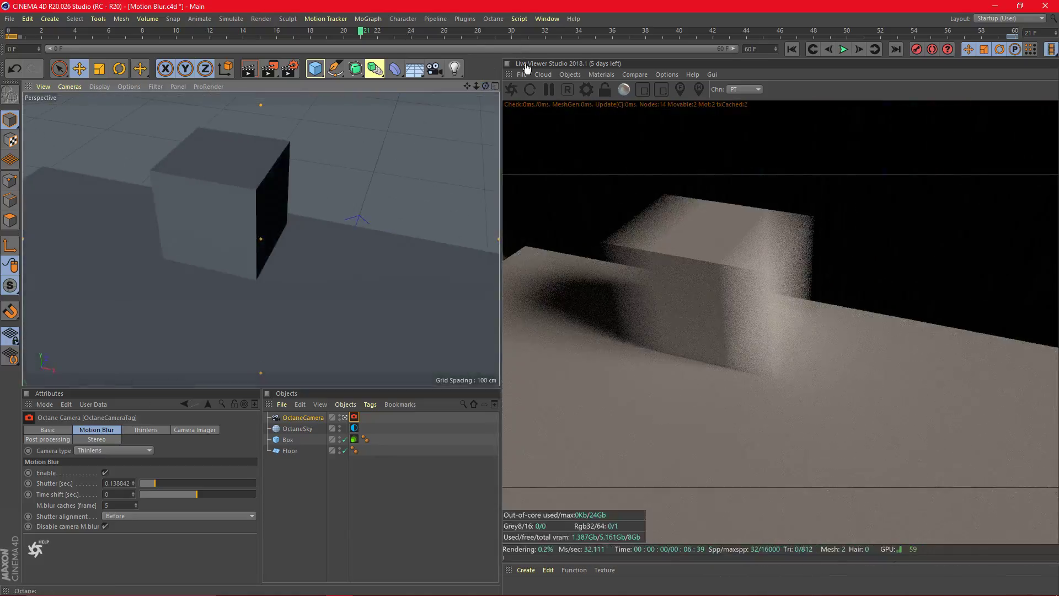
{"action": "left_click", "coordinate": [843, 49]}
{"action": "left_click", "coordinate": [843, 49]}
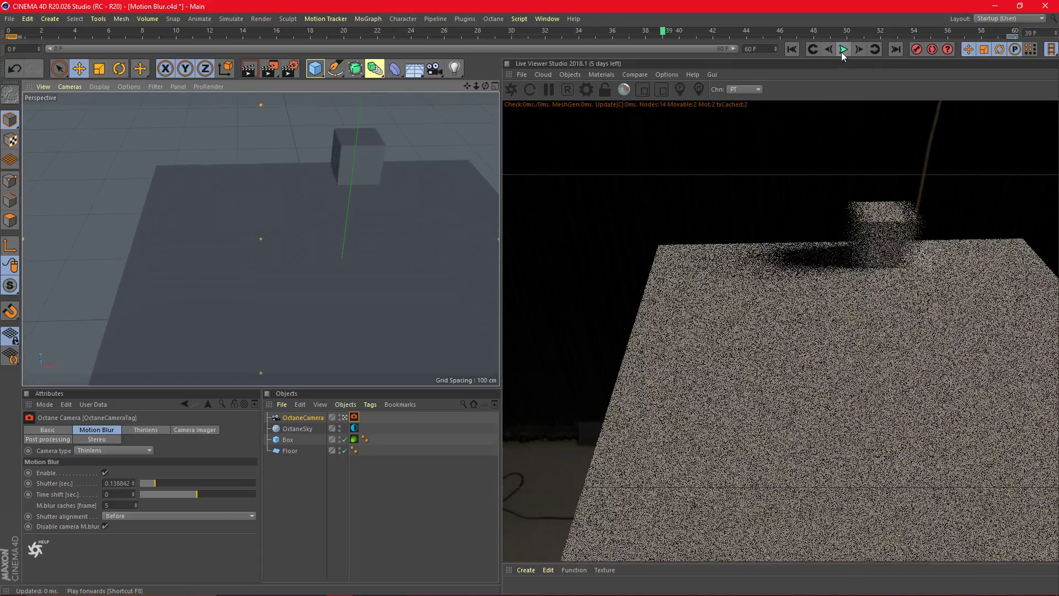